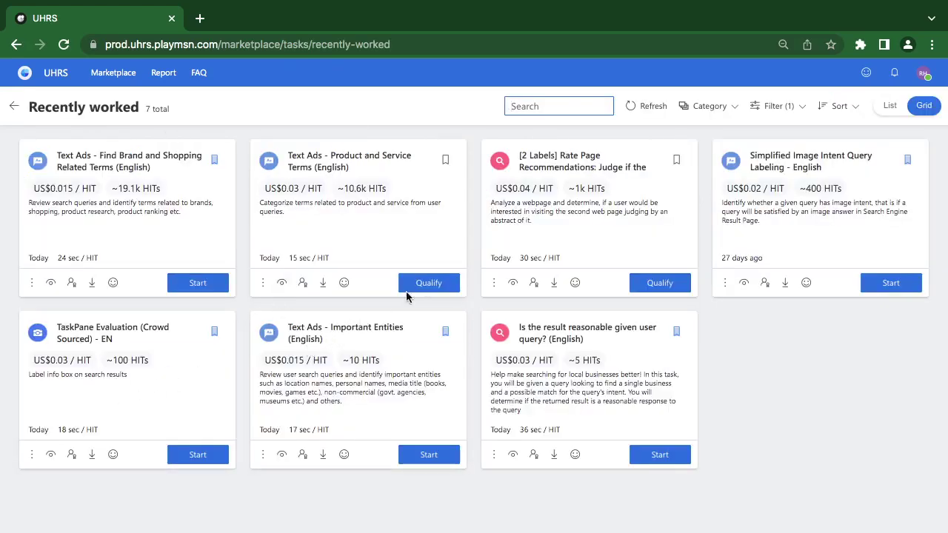
# - Start the qualification test for Text Ads - Product and Service Terms (English) and open its guideline document
pyautogui.click(424, 287)
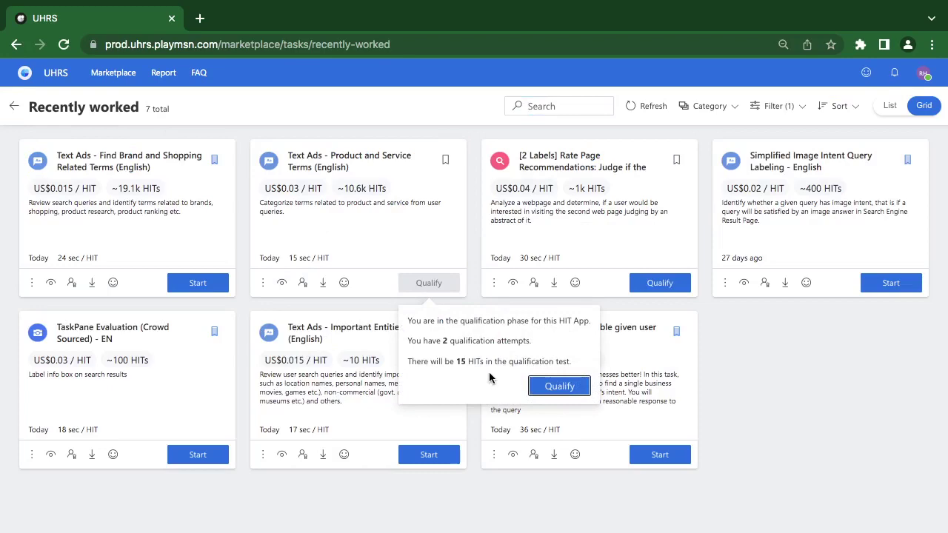
pyautogui.click(560, 386)
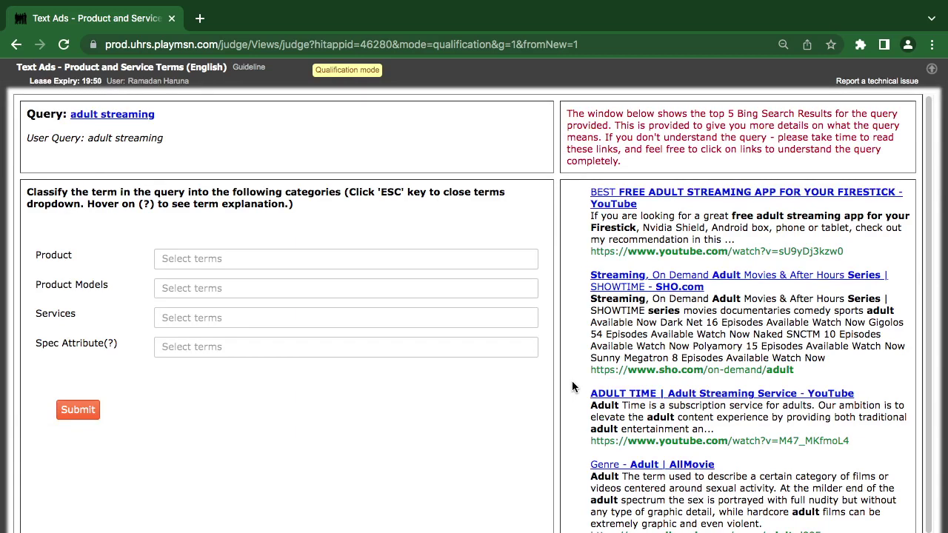
pyautogui.click(239, 67)
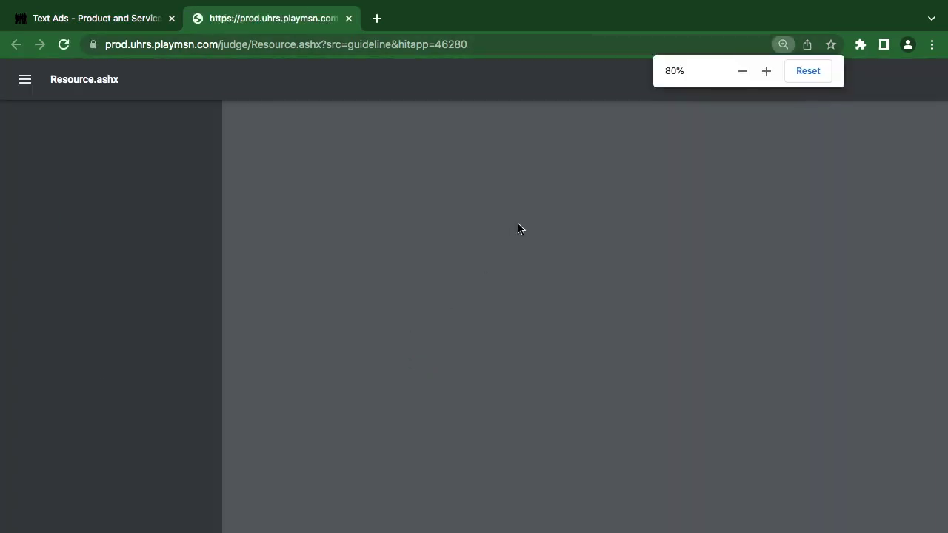
# - Read the guideline's rules and query examples for tagging Products and Product Models
pyautogui.scroll(-15, 543, 351)
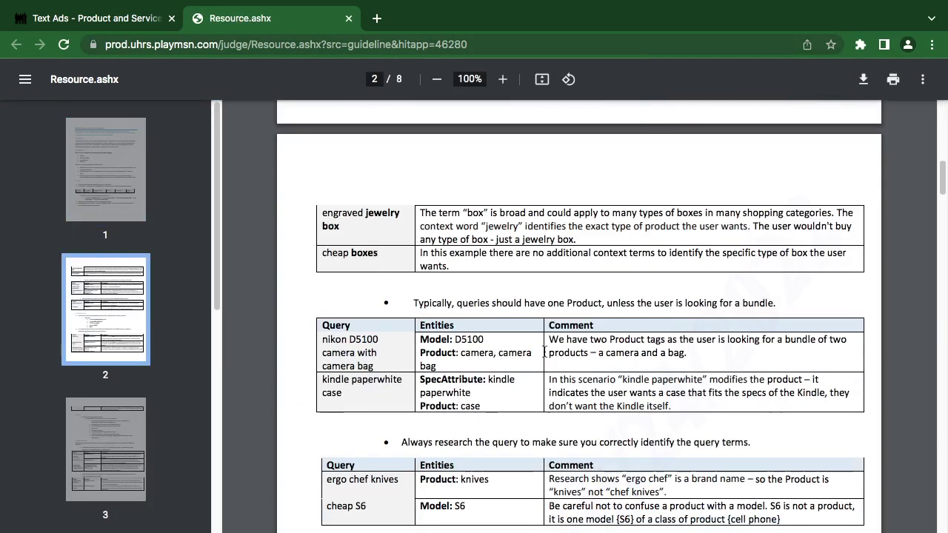
pyautogui.scroll(-3, 543, 350)
pyautogui.scroll(-1, 404, 357)
pyautogui.scroll(-1, 407, 357)
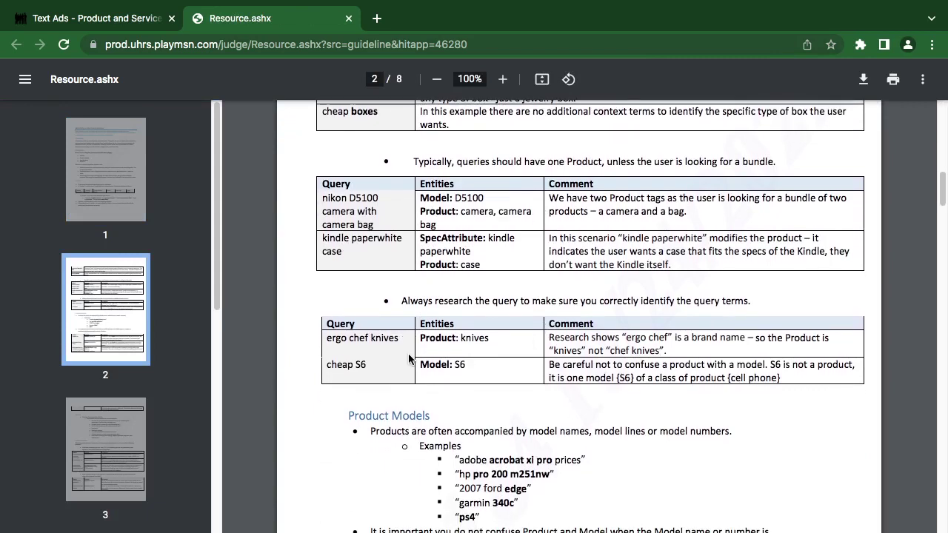
pyautogui.scroll(-1, 409, 358)
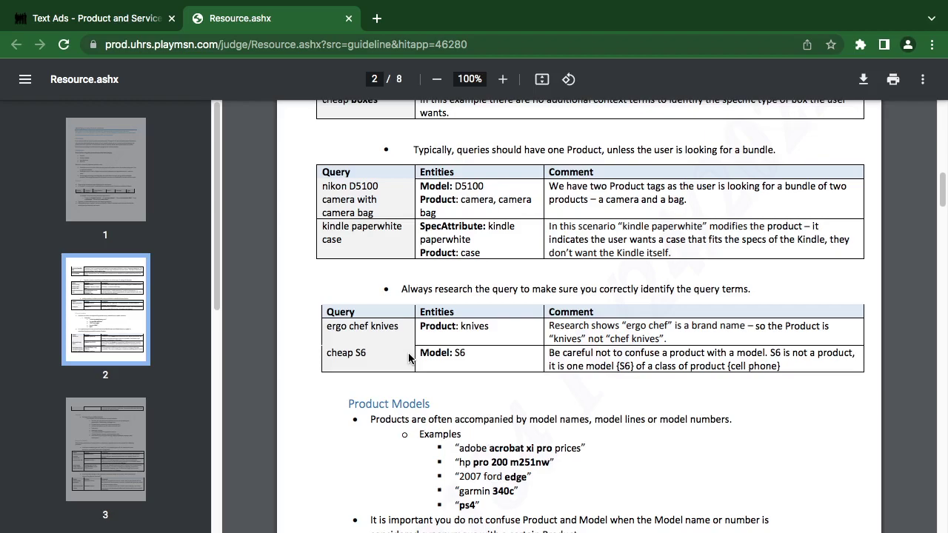
pyautogui.scroll(-8, 585, 506)
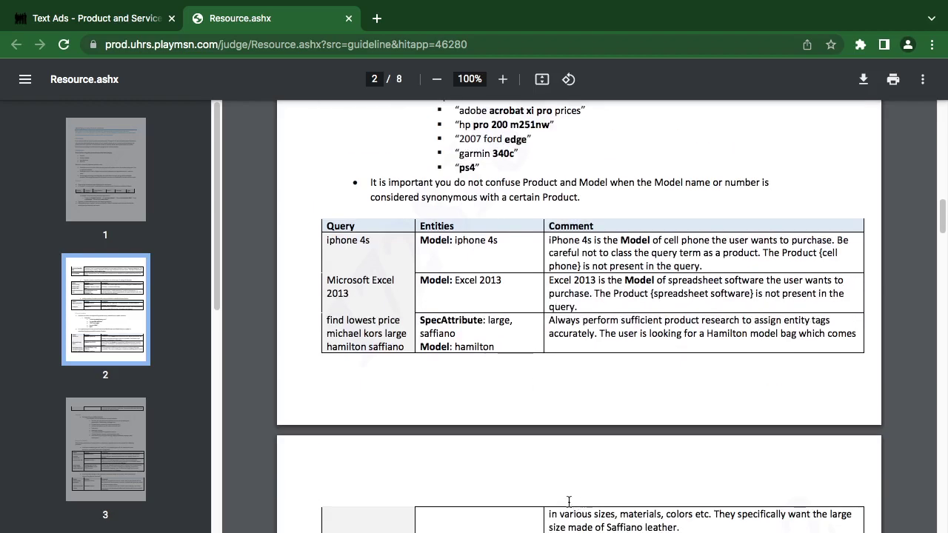
pyautogui.scroll(15, 533, 384)
pyautogui.scroll(-10, 533, 384)
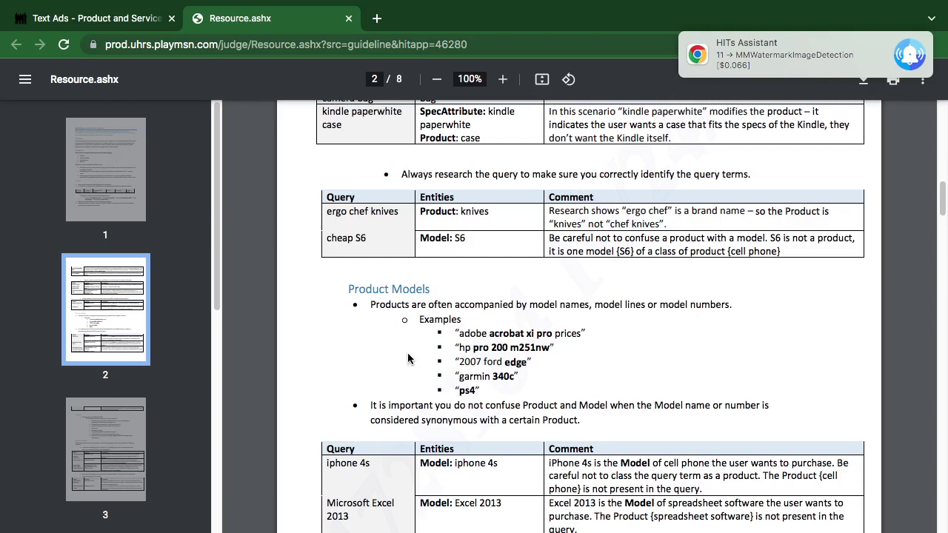
pyautogui.scroll(-1, 458, 392)
pyautogui.scroll(-3, 458, 392)
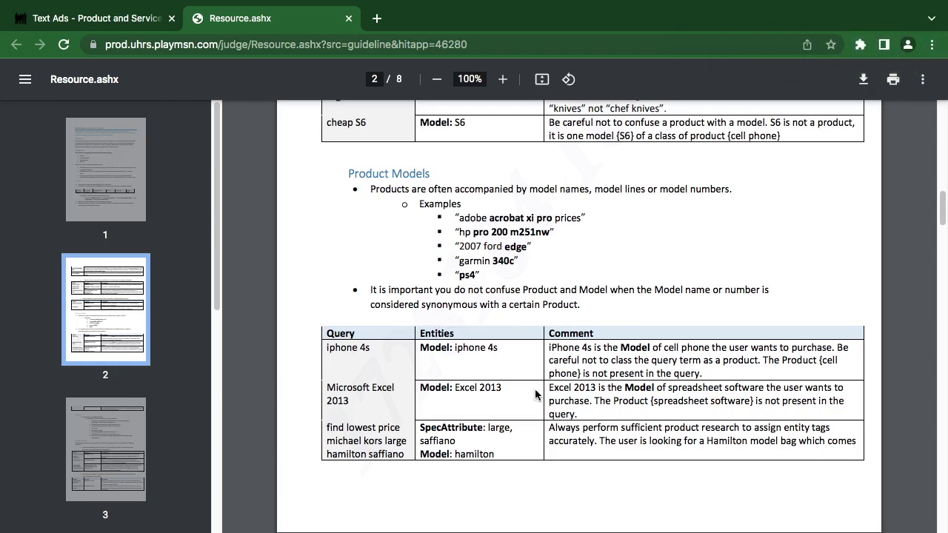
pyautogui.scroll(-1, 485, 415)
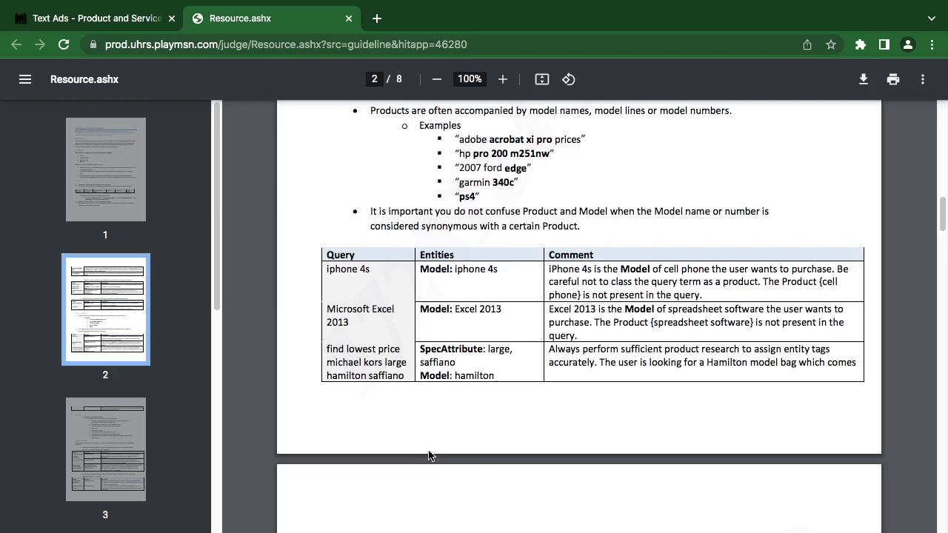
# - Read the guideline's Services section, including the Product vs. Service questions and their example queries
pyautogui.scroll(-5, 428, 453)
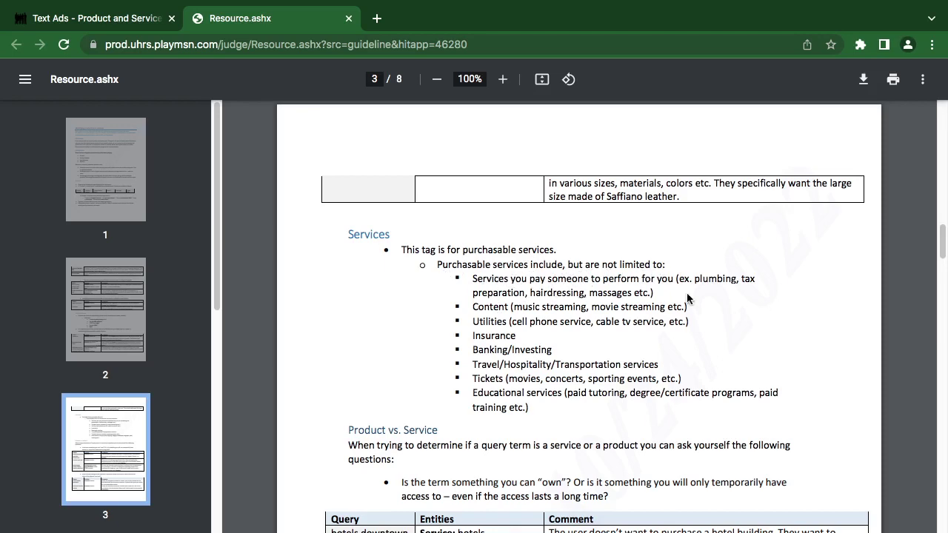
pyautogui.scroll(-4, 385, 466)
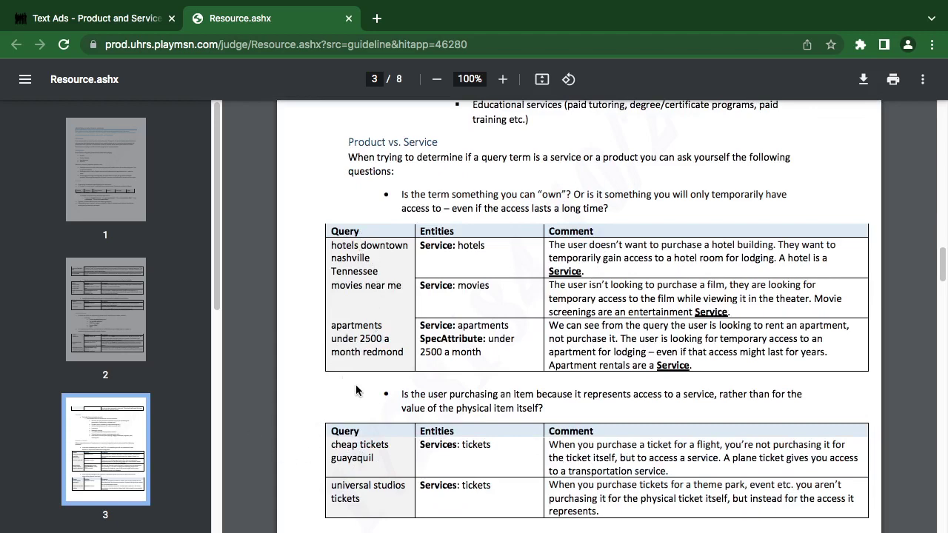
pyautogui.scroll(-2, 355, 390)
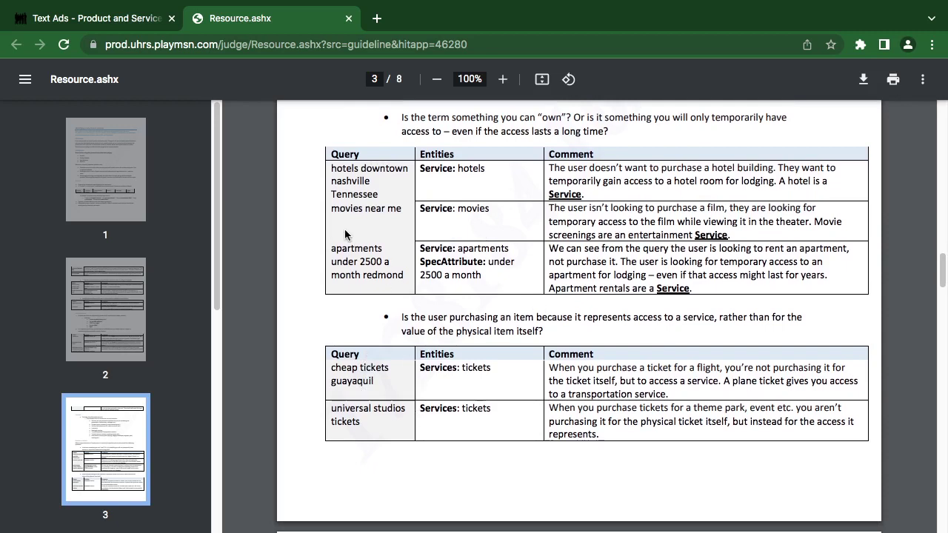
pyautogui.scroll(-6, 422, 320)
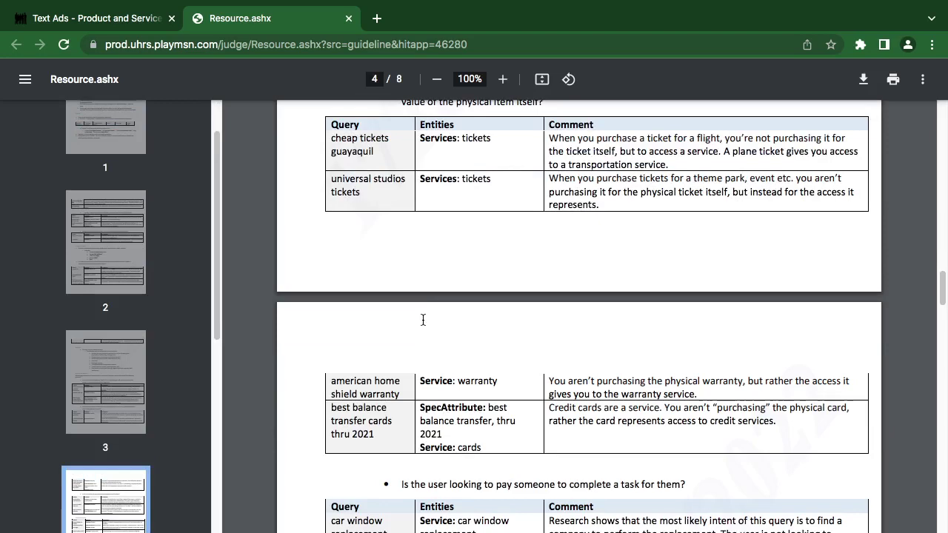
pyautogui.scroll(-2, 423, 319)
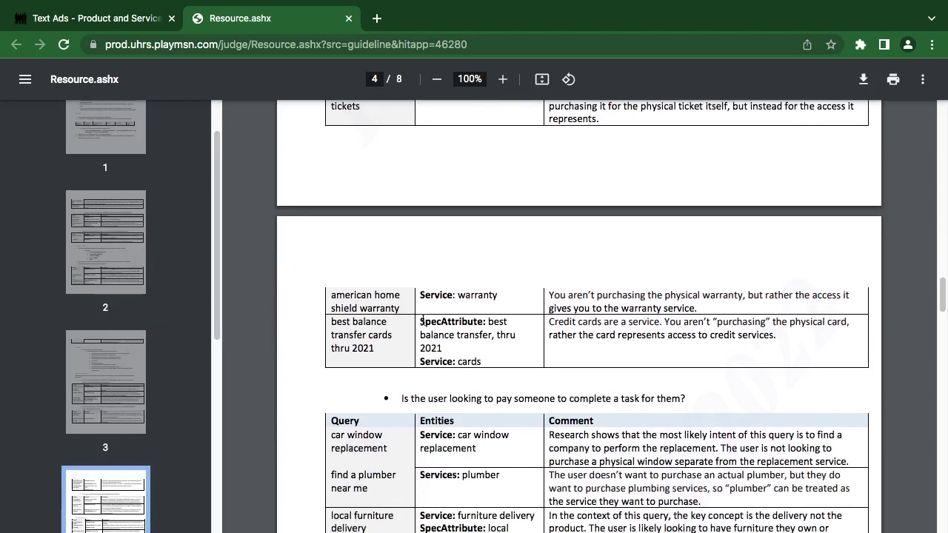
pyautogui.scroll(-4, 423, 320)
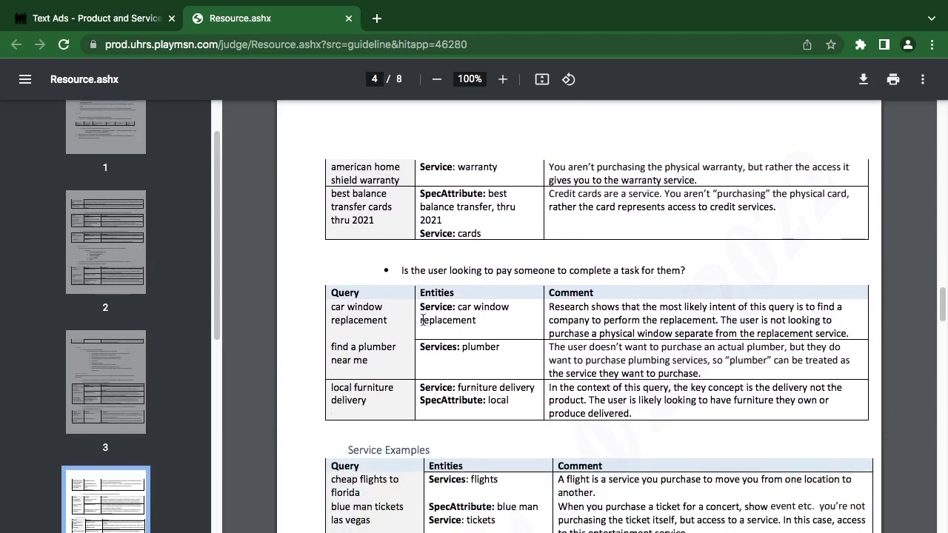
# - Return to the judging page, classify "adult" and "streaming" as Services for the adult streaming query, and submit the answer
pyautogui.click(92, 19)
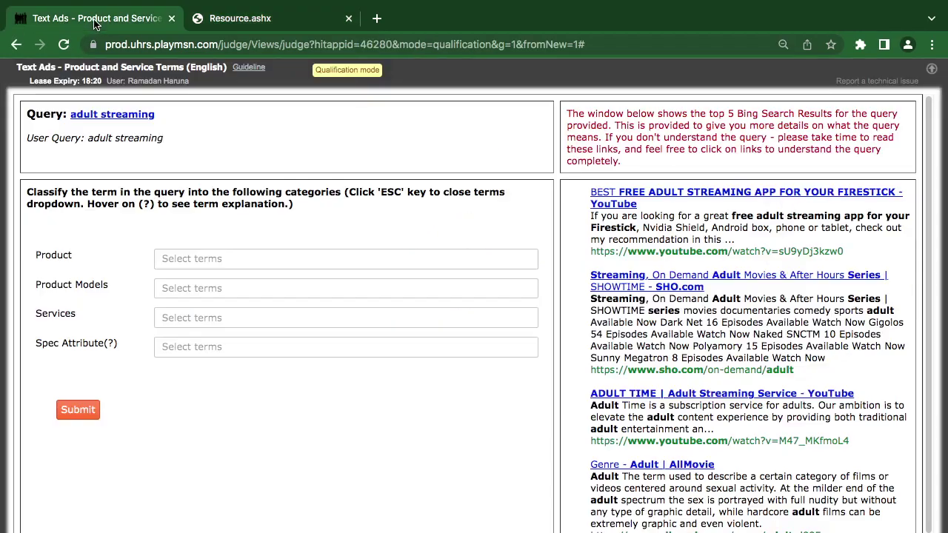
pyautogui.click(187, 323)
pyautogui.click(190, 339)
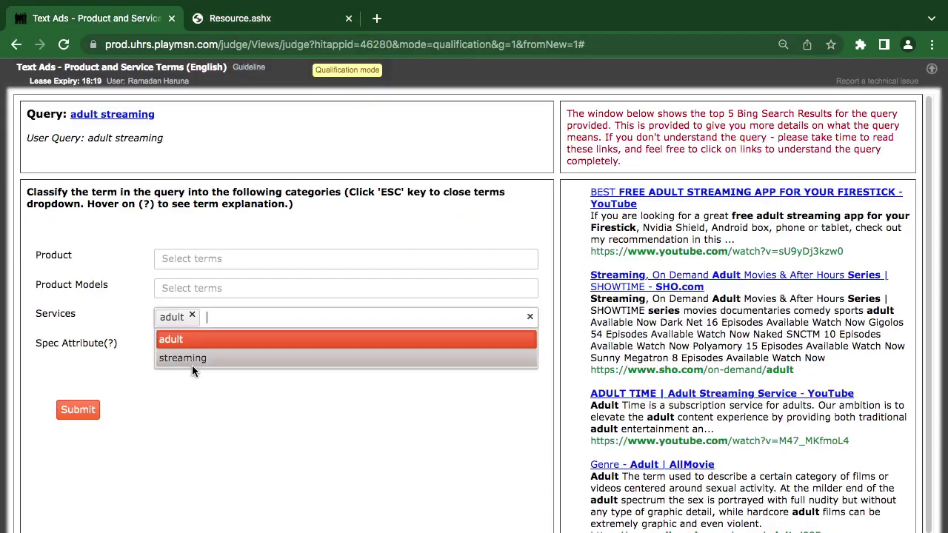
pyautogui.click(191, 358)
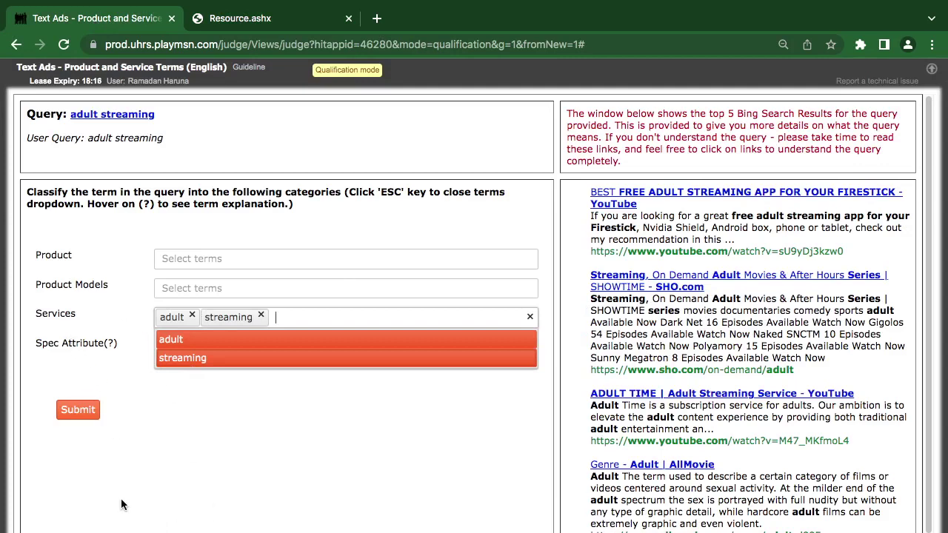
pyautogui.click(86, 421)
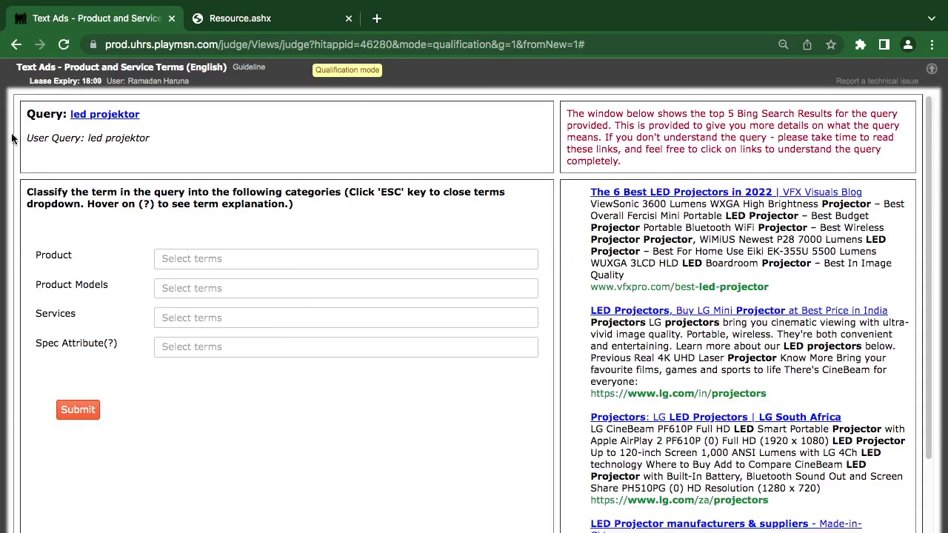
# - Classify "projektor" as Product and "led" as Spec Attribute for the led projektor query, then submit the answer
pyautogui.click(223, 258)
pyautogui.click(223, 299)
pyautogui.press('Escape')
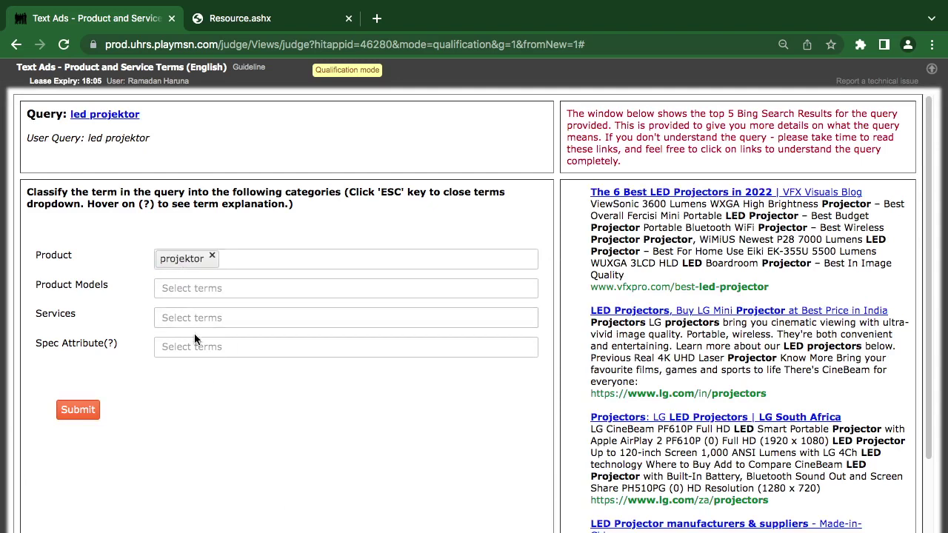
pyautogui.click(196, 346)
pyautogui.click(199, 369)
pyautogui.press('Escape')
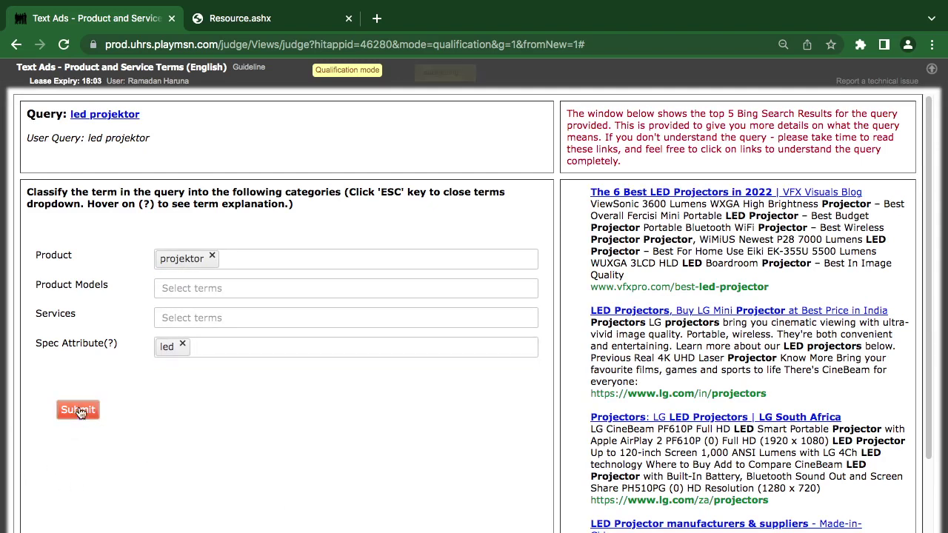
pyautogui.click(78, 411)
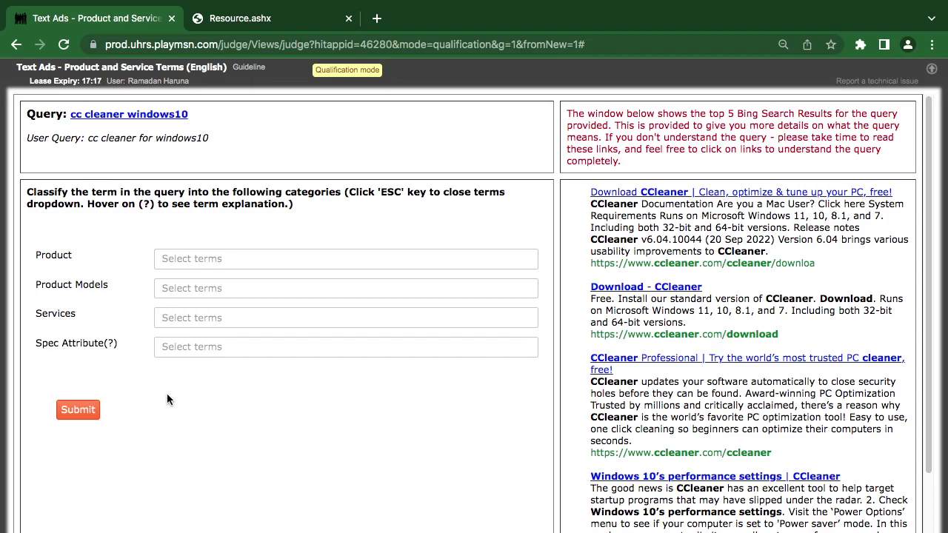
pyautogui.click(194, 258)
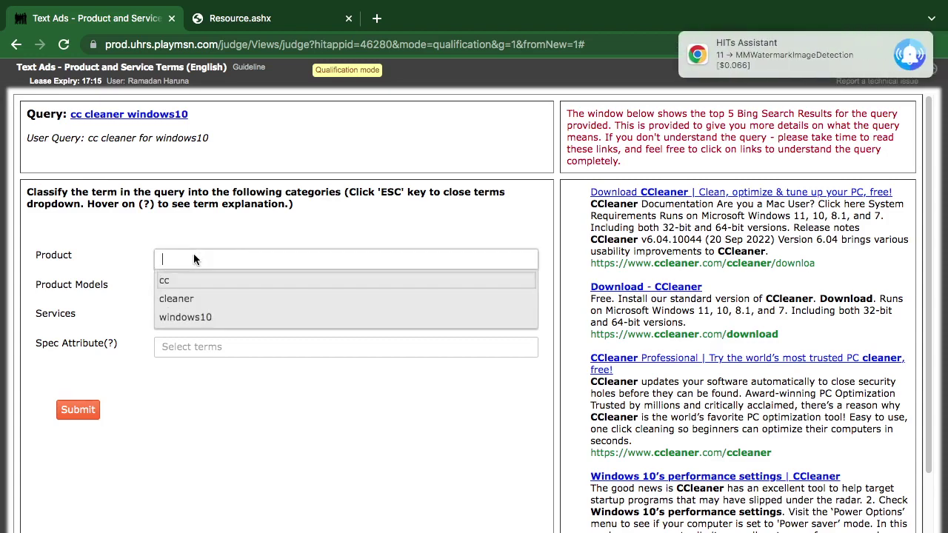
pyautogui.click(175, 418)
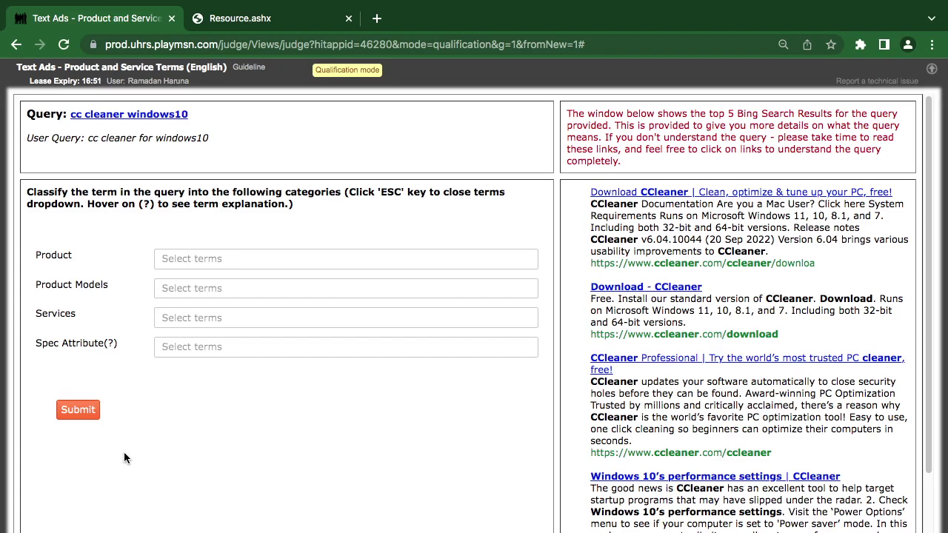
pyautogui.click(167, 259)
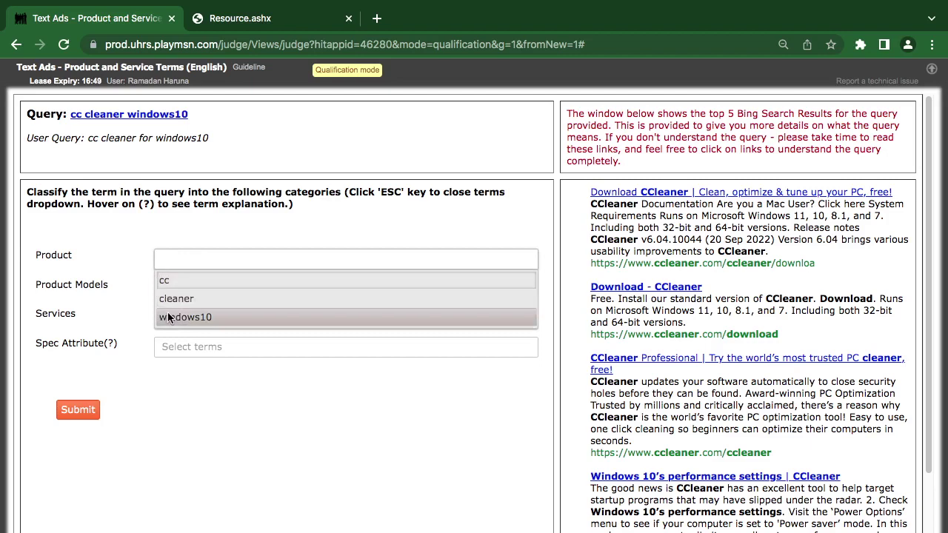
pyautogui.click(168, 317)
pyautogui.press('Escape')
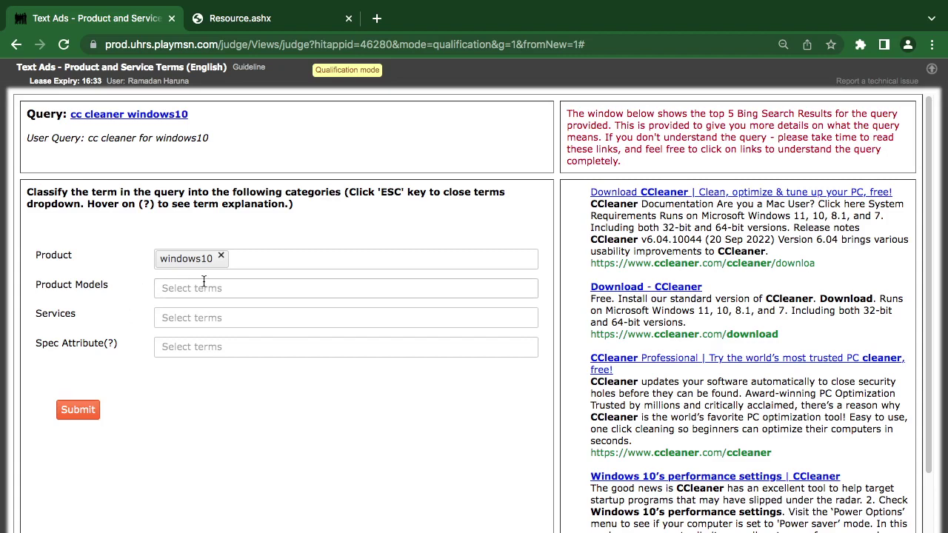
pyautogui.click(221, 257)
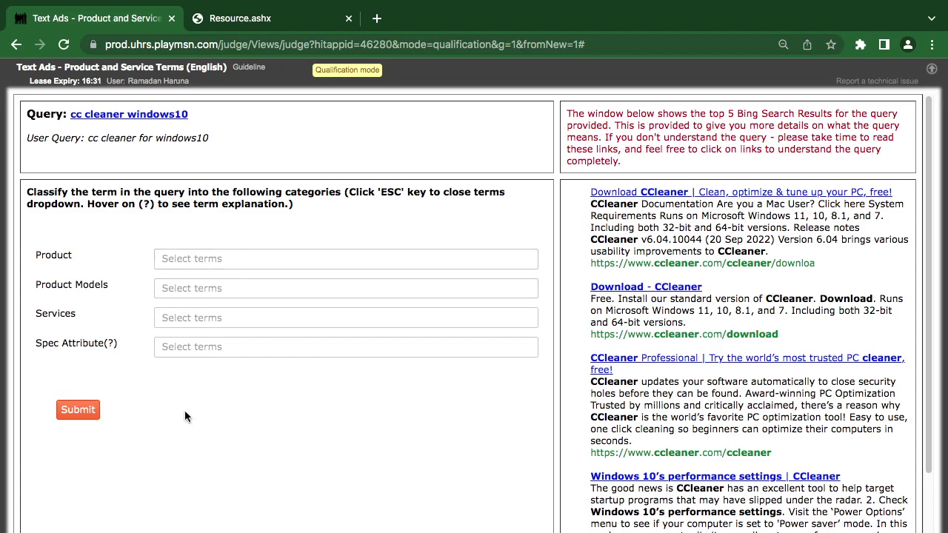
pyautogui.click(174, 256)
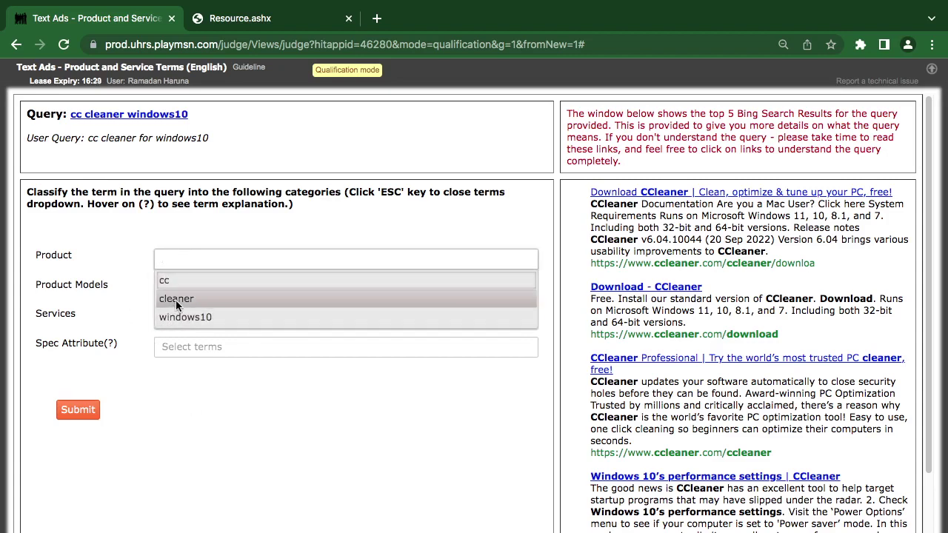
pyautogui.click(176, 300)
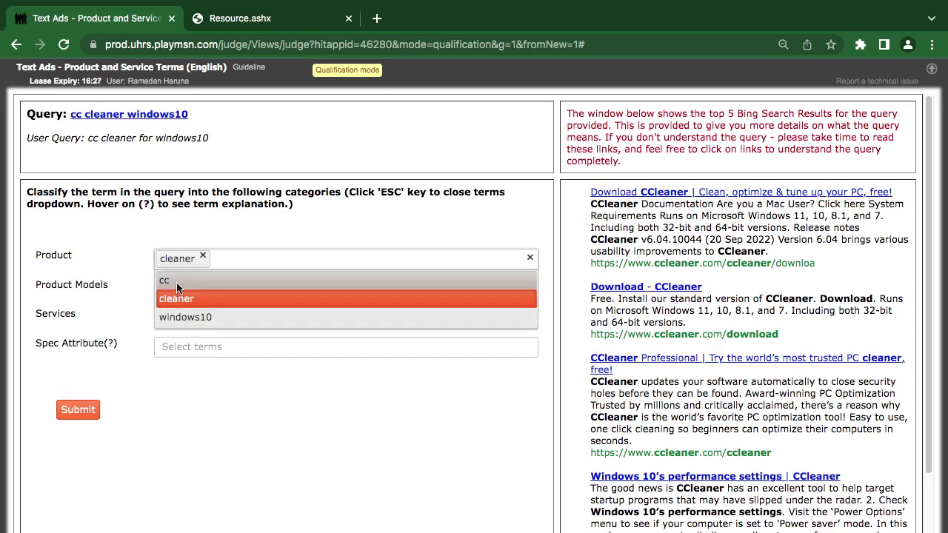
pyautogui.click(204, 259)
pyautogui.press('Escape')
# - Classify "cc" and "cleaner" as Product Models and "windows10" as Product, submit the answer, and dismiss the feedback
pyautogui.click(182, 285)
pyautogui.click(182, 305)
pyautogui.click(178, 328)
pyautogui.press('Escape')
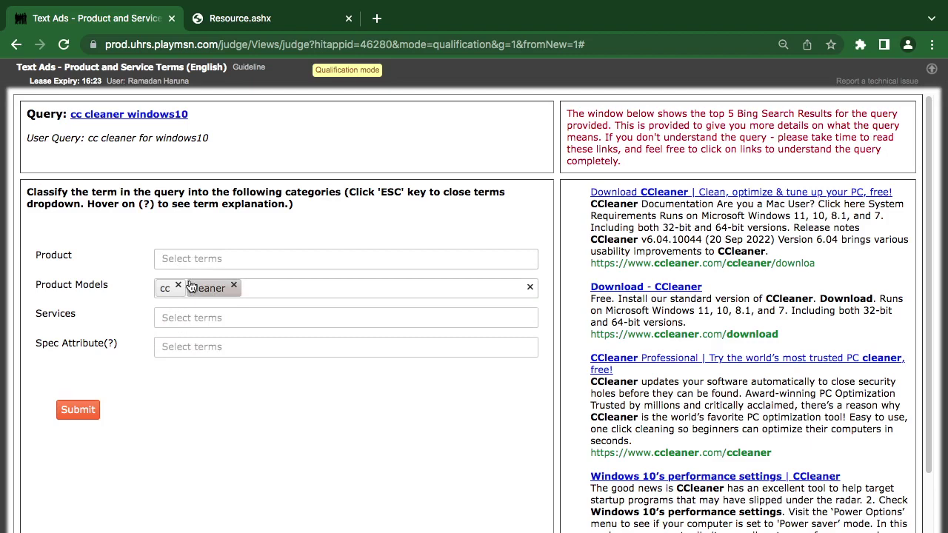
pyautogui.click(192, 258)
pyautogui.click(189, 287)
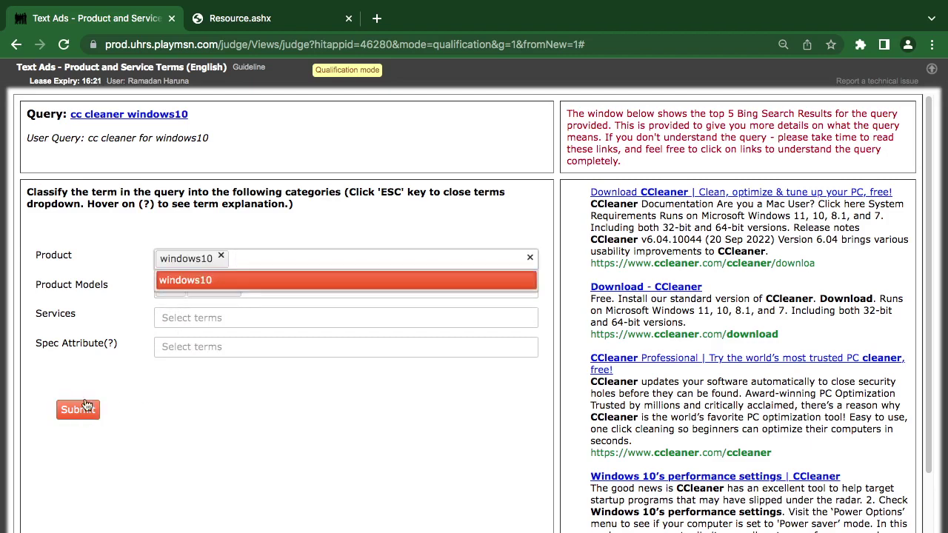
pyautogui.click(77, 409)
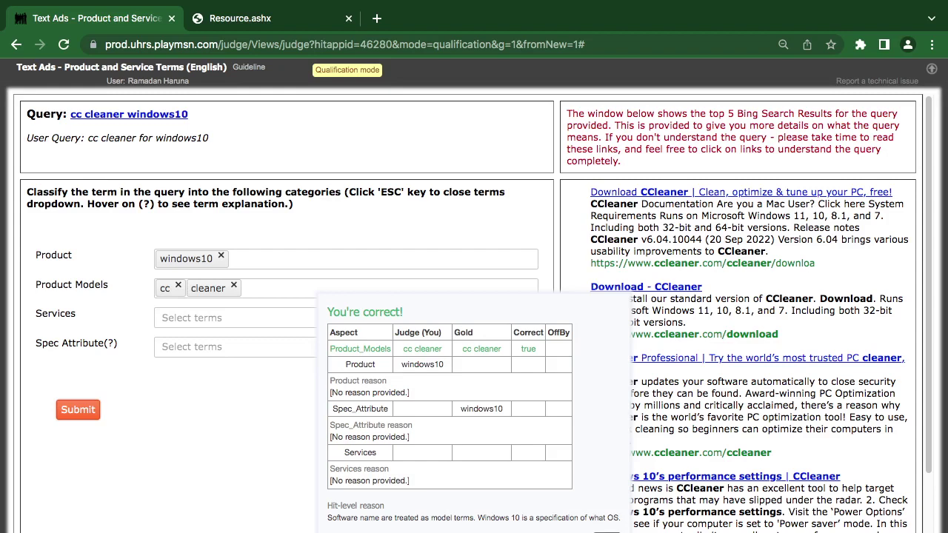
pyautogui.click(607, 531)
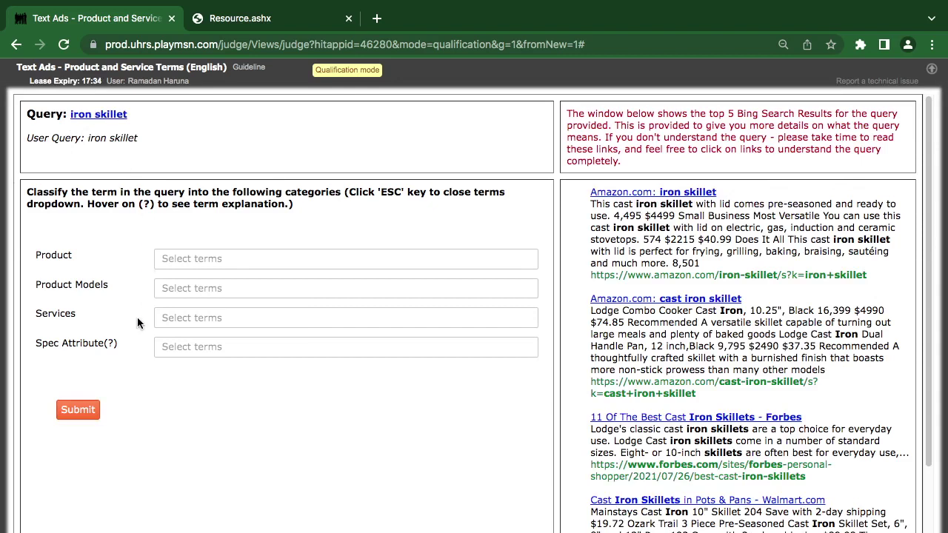
# - Classify "skillet" as Product and "iron" as Spec Attribute for the iron skillet query, submit the answer, and dismiss the feedback
pyautogui.click(185, 260)
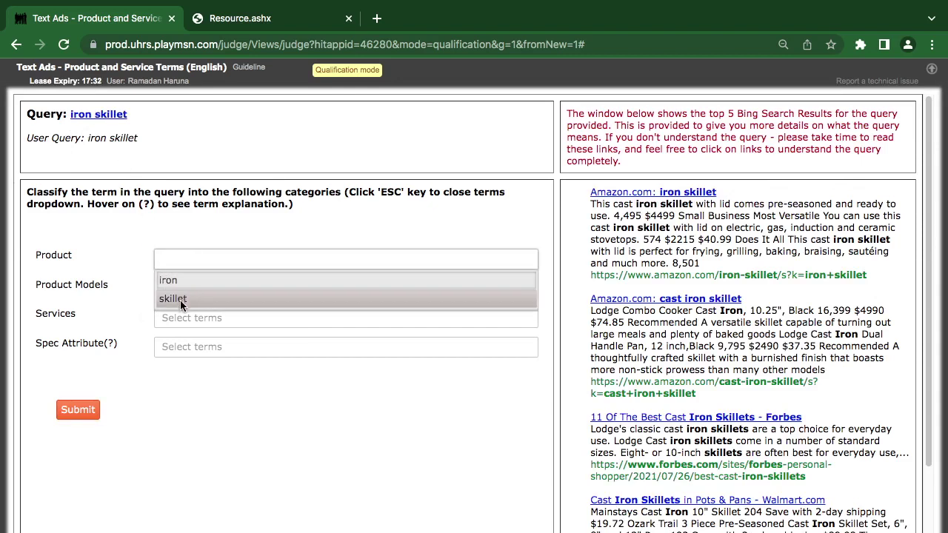
pyautogui.click(176, 298)
pyautogui.click(199, 348)
pyautogui.click(198, 362)
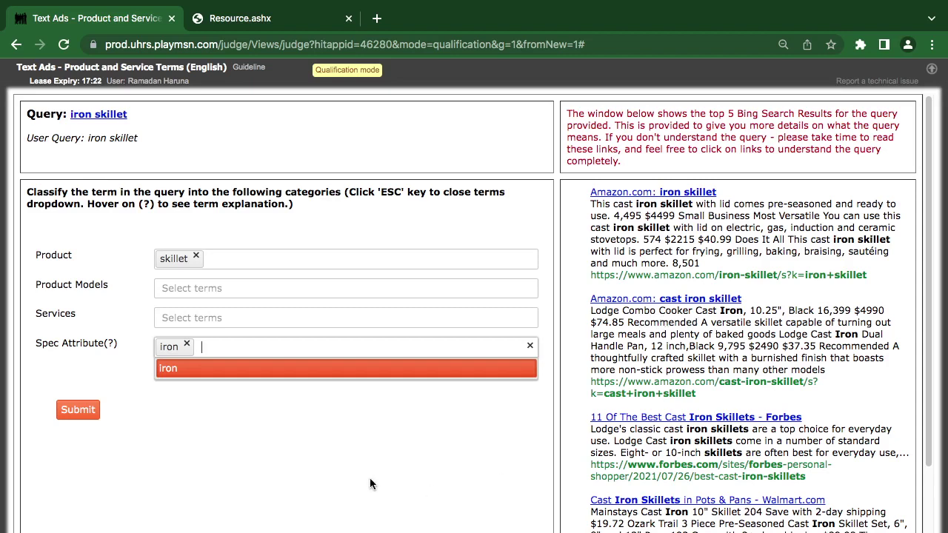
pyautogui.click(333, 461)
pyautogui.click(78, 410)
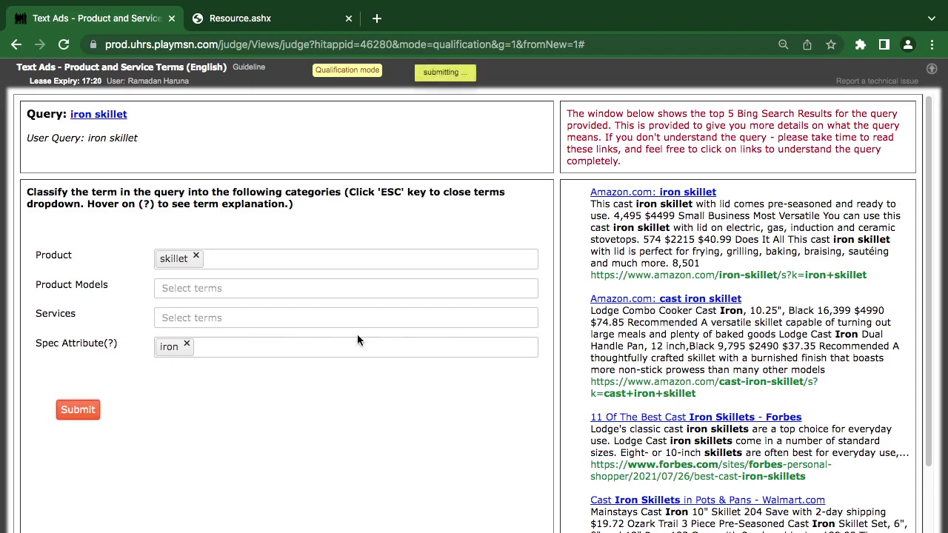
pyautogui.click(704, 529)
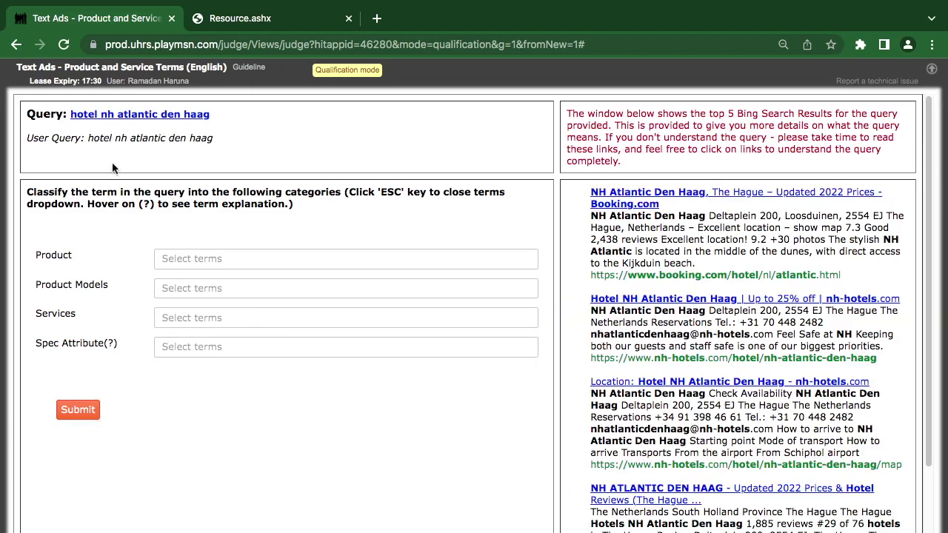
# - Classify "hotel" as Services for the hotel nh atlantic den haag query, submit the answer, and dismiss the feedback
pyautogui.click(181, 316)
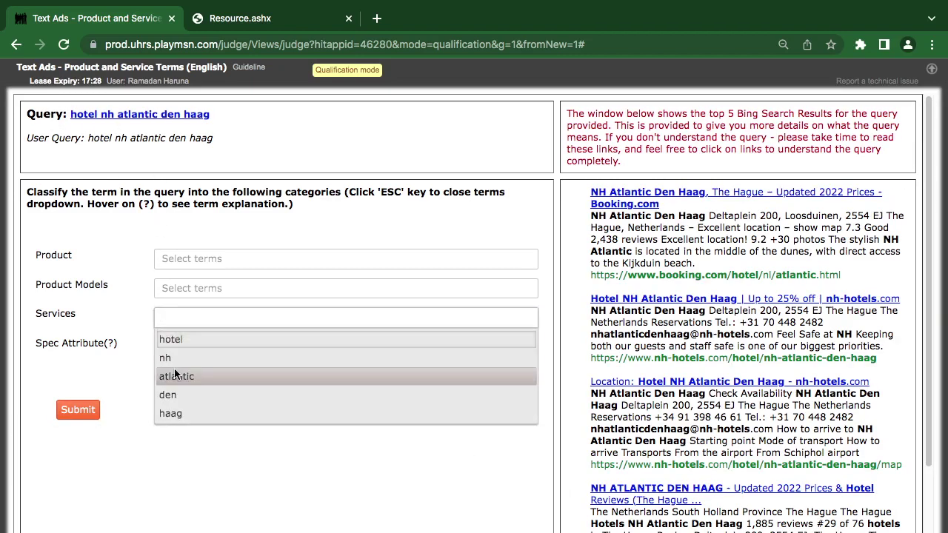
pyautogui.click(177, 339)
pyautogui.click(187, 478)
pyautogui.click(78, 410)
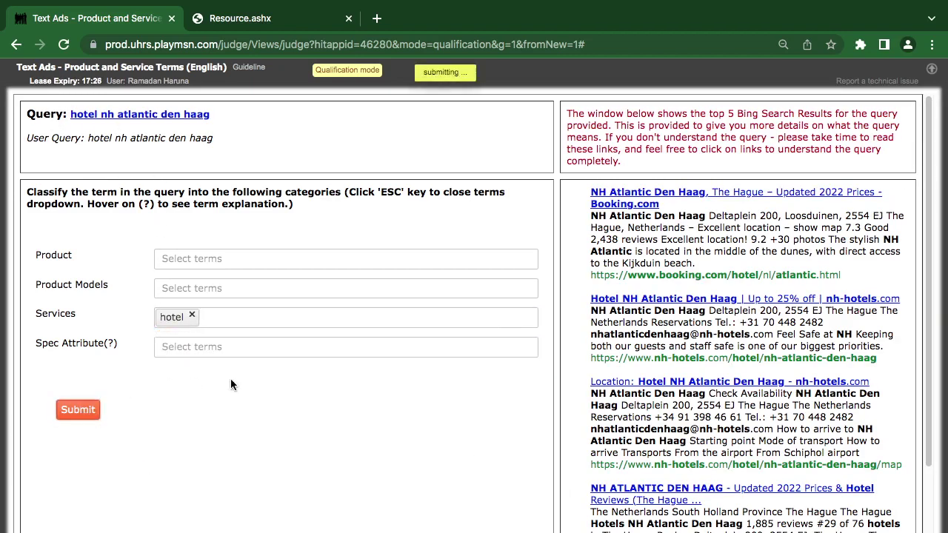
pyautogui.click(897, 527)
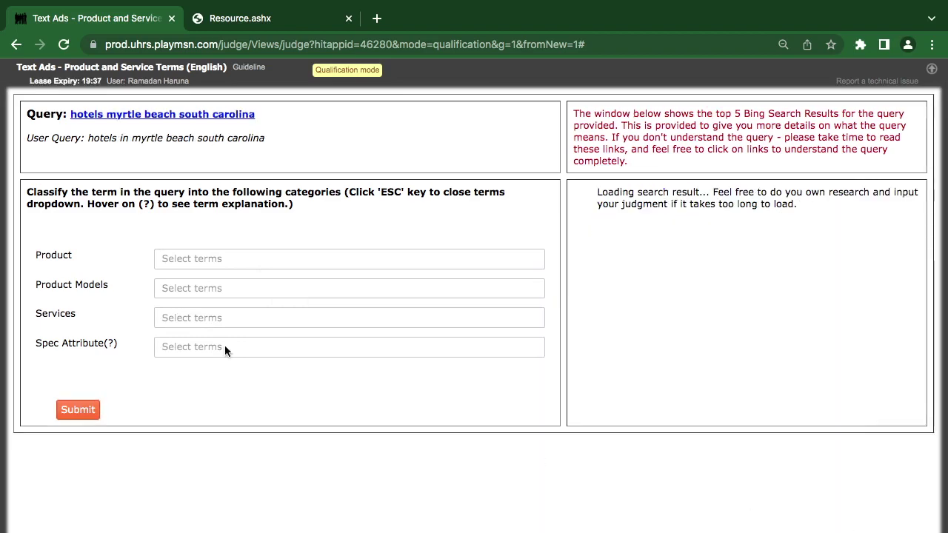
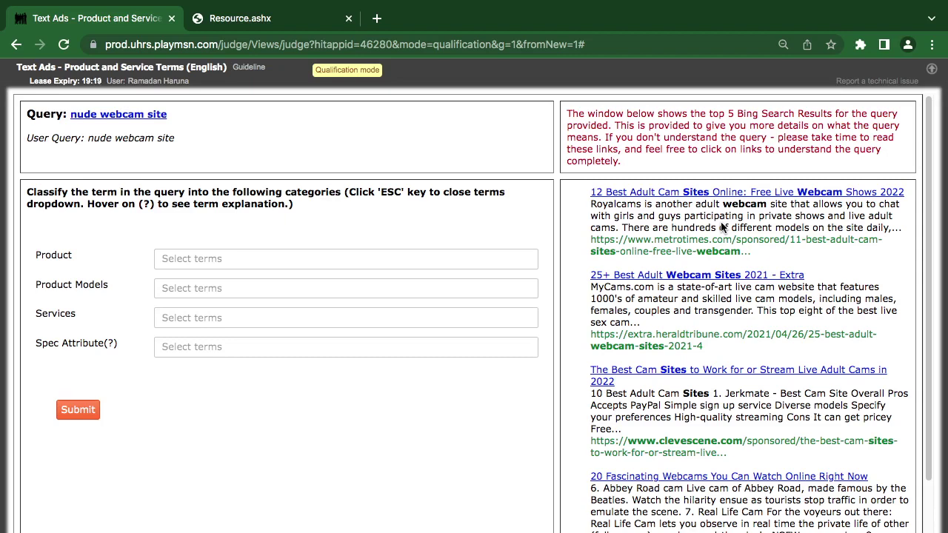
# - Classify "nude" as Spec Attribute and "webcam" and "site" as Services for the nude webcam site query, then submit the answer
pyautogui.click(206, 352)
pyautogui.click(200, 366)
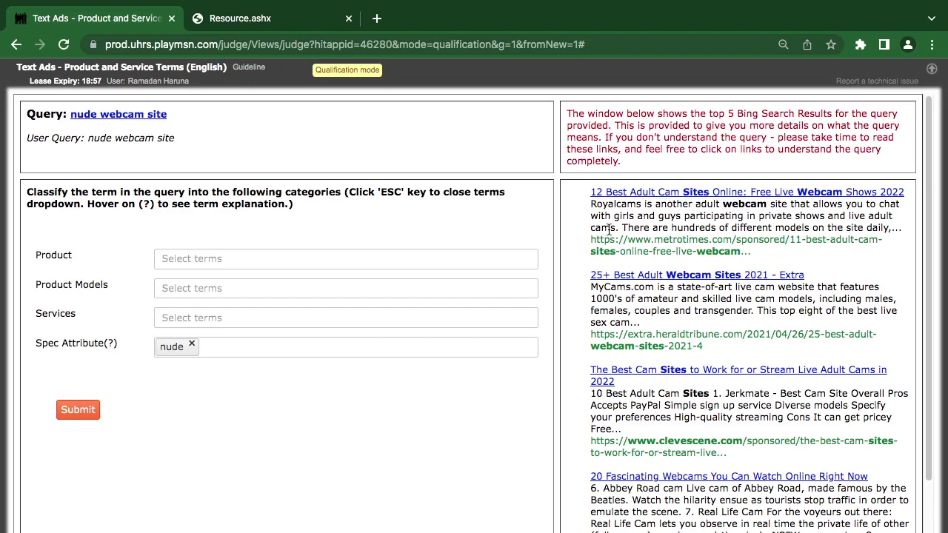
pyautogui.click(192, 323)
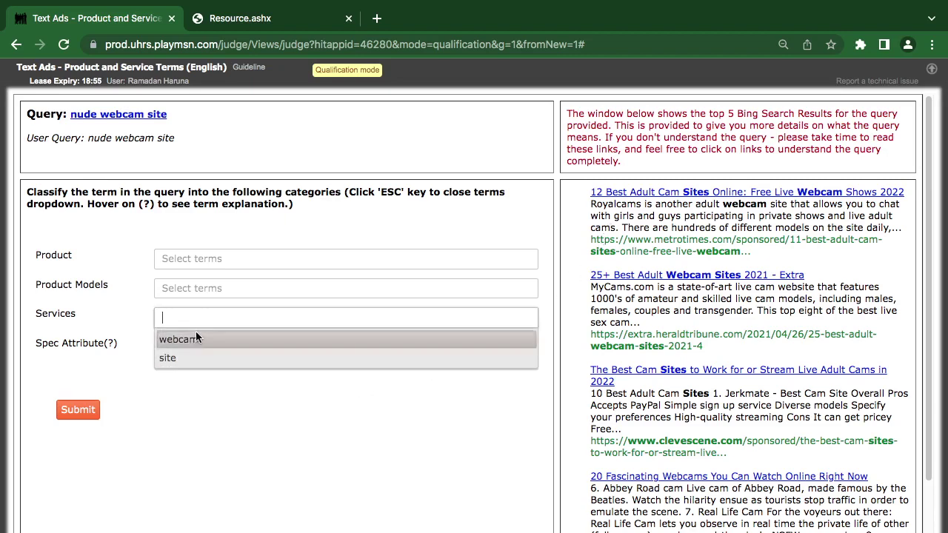
pyautogui.click(194, 339)
pyautogui.click(189, 356)
pyautogui.click(85, 409)
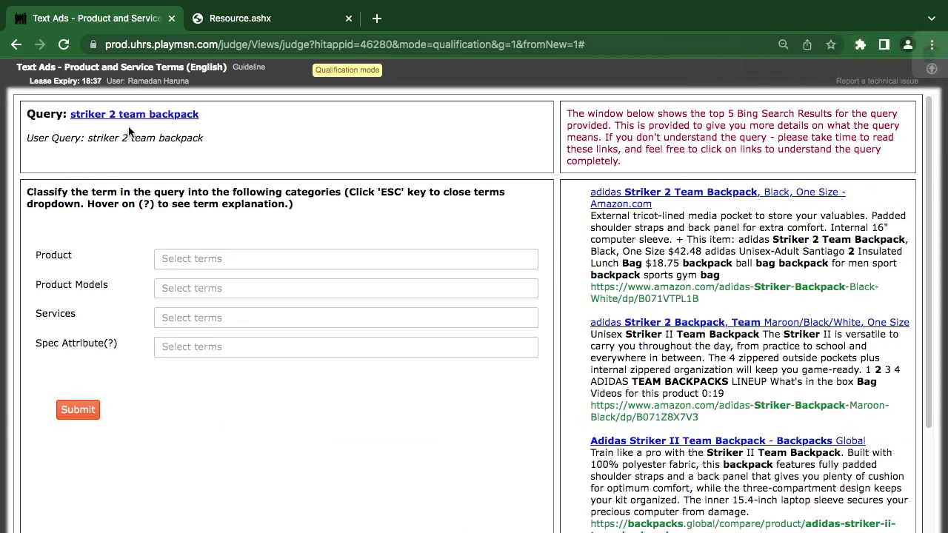
# - Classify "backpack" as Product and "striker", "2" and "team" as Product Models for the striker 2 team backpack query
pyautogui.click(222, 259)
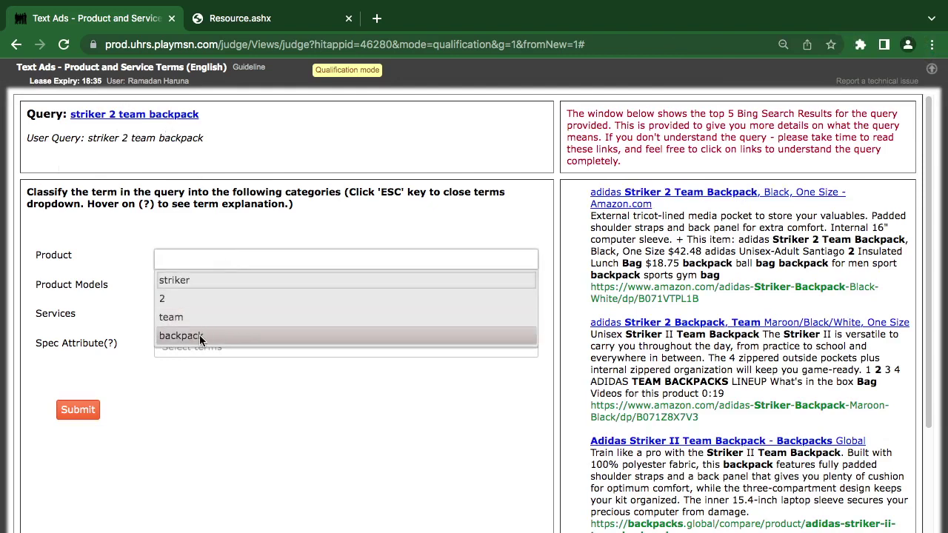
pyautogui.click(199, 335)
pyautogui.press('Escape')
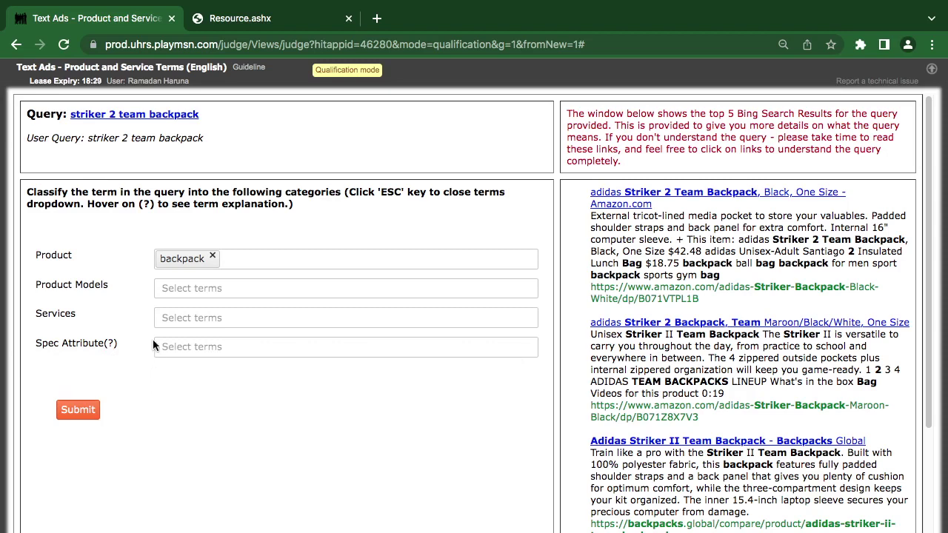
pyautogui.click(188, 296)
pyautogui.click(179, 311)
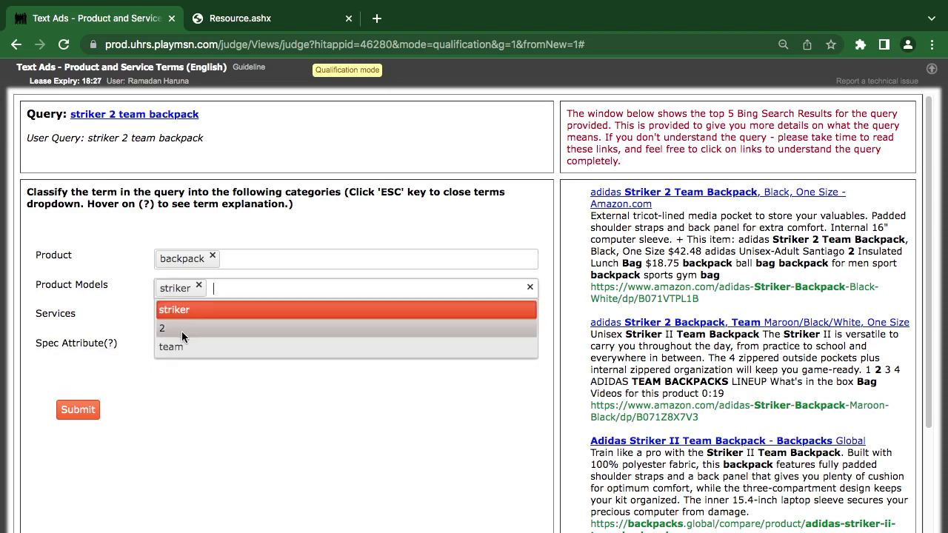
pyautogui.click(182, 329)
pyautogui.click(180, 347)
pyautogui.click(159, 511)
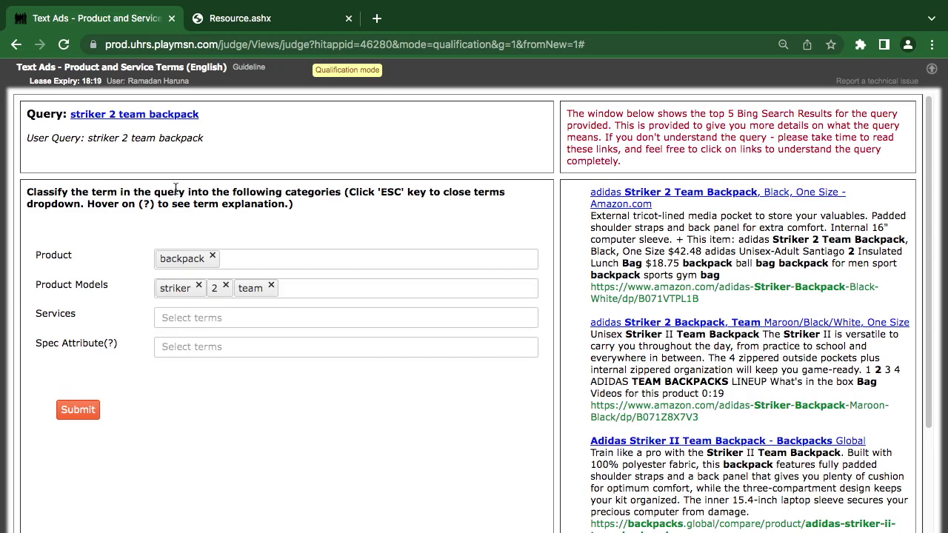
# - Check the Bing results for the striker 2 team backpack query, then submit the answer and dismiss the feedback
pyautogui.click(169, 116)
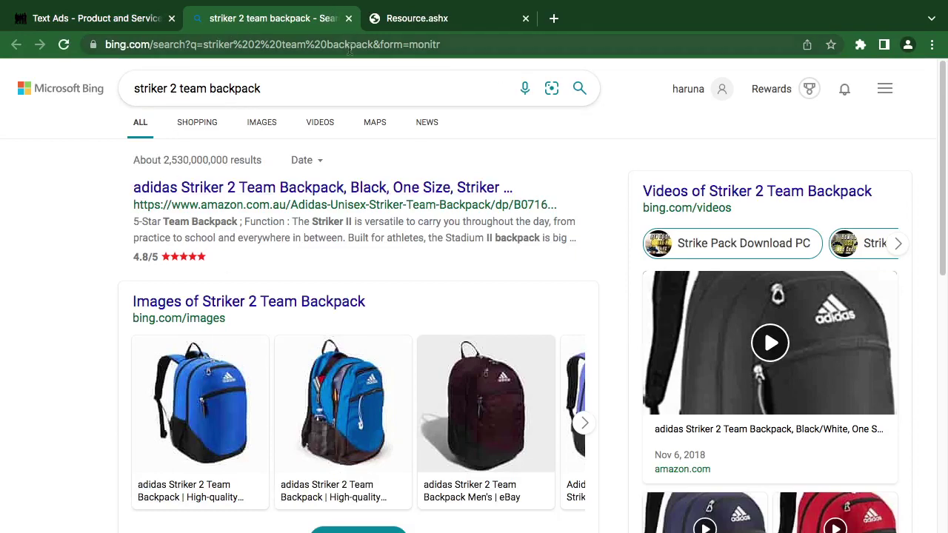
pyautogui.click(348, 18)
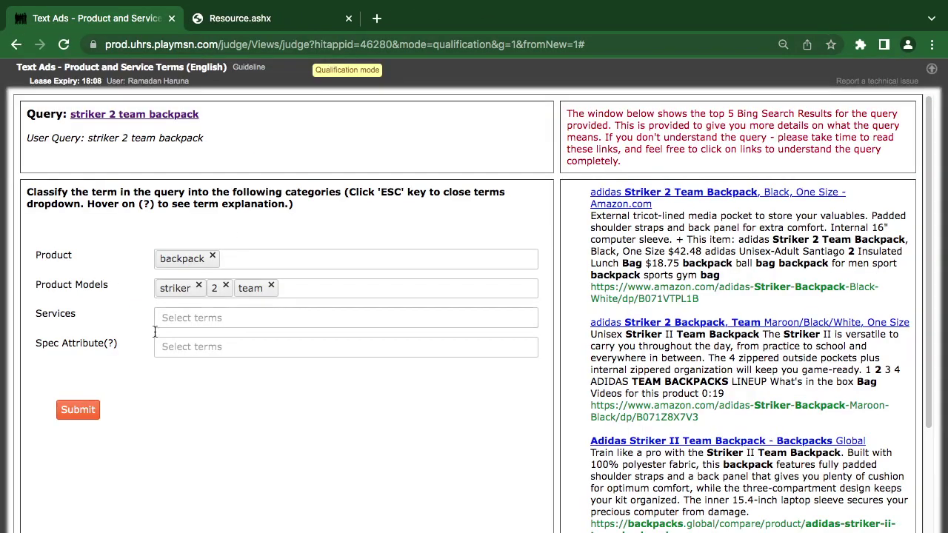
pyautogui.click(96, 407)
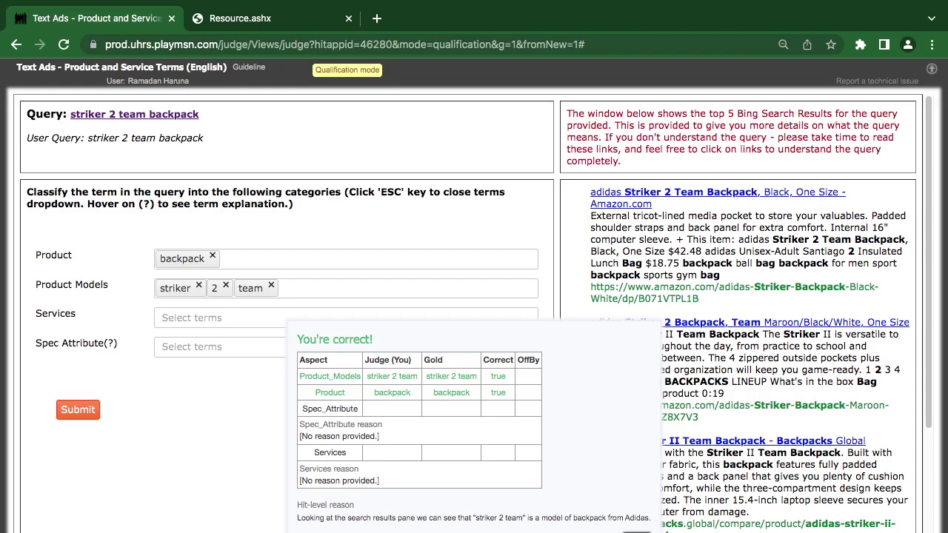
pyautogui.click(637, 530)
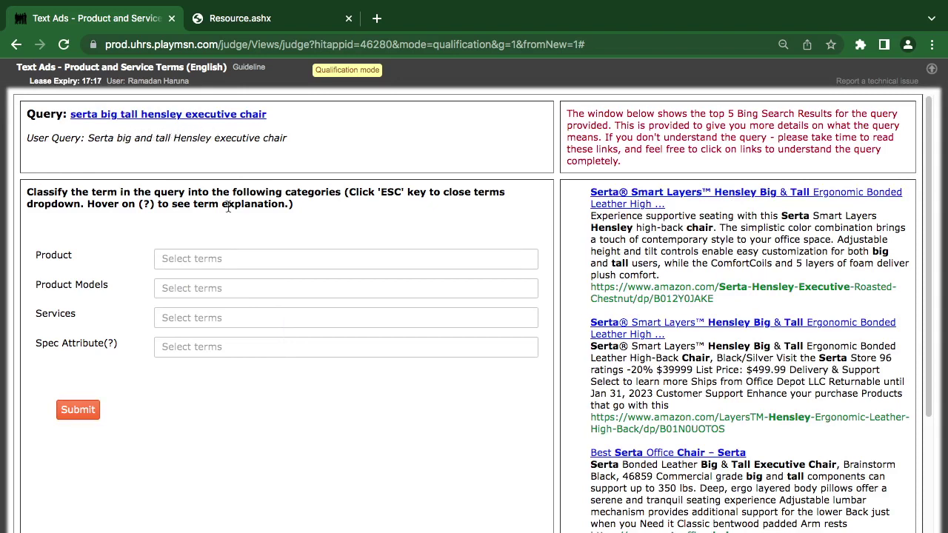
# - Classify "chair" as Product and "big", "tall", "hensley" and "executive" as Spec Attribute for the Serta chair query, then submit the answer
pyautogui.click(200, 258)
pyautogui.click(194, 372)
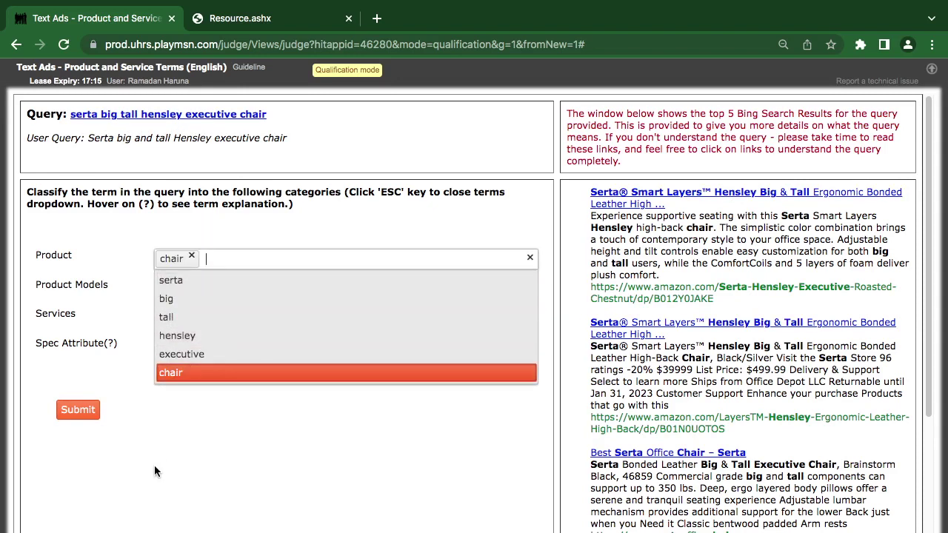
pyautogui.click(154, 439)
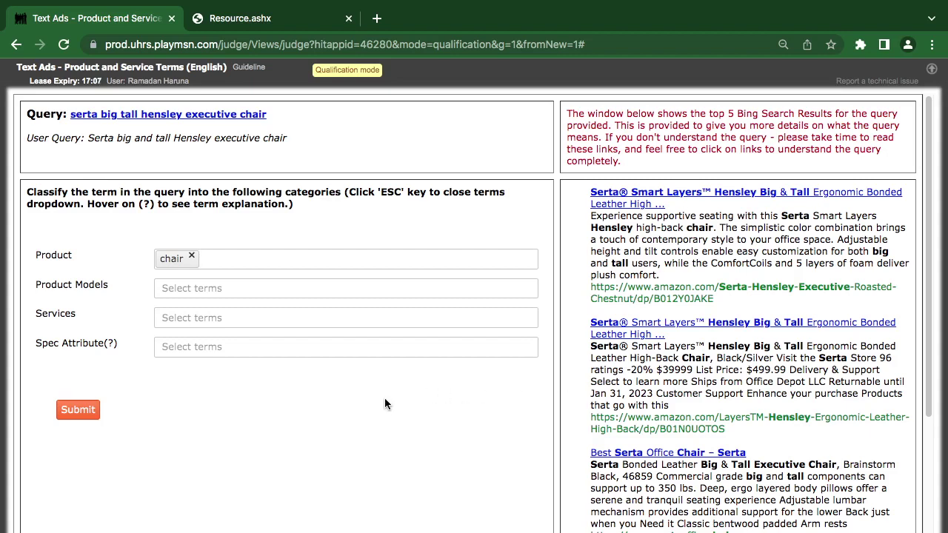
pyautogui.click(185, 345)
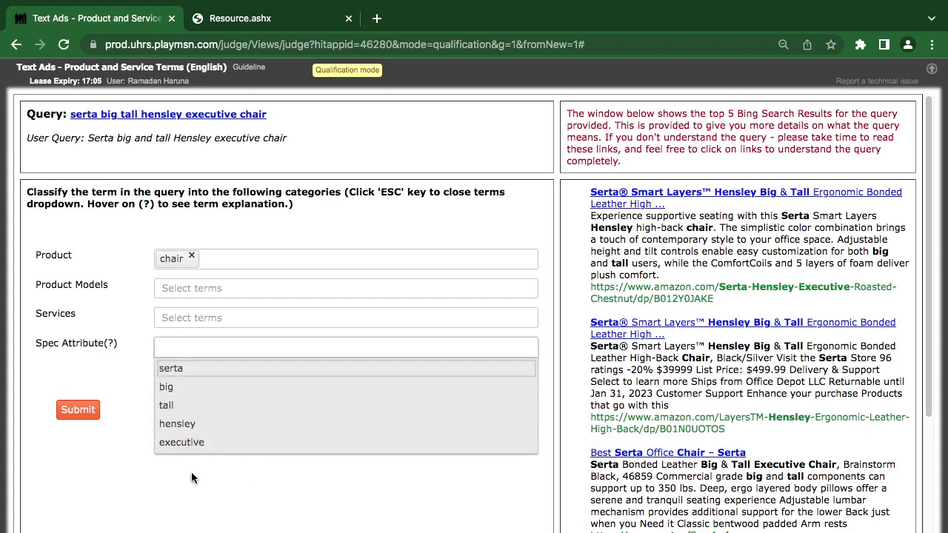
pyautogui.click(178, 441)
pyautogui.click(171, 424)
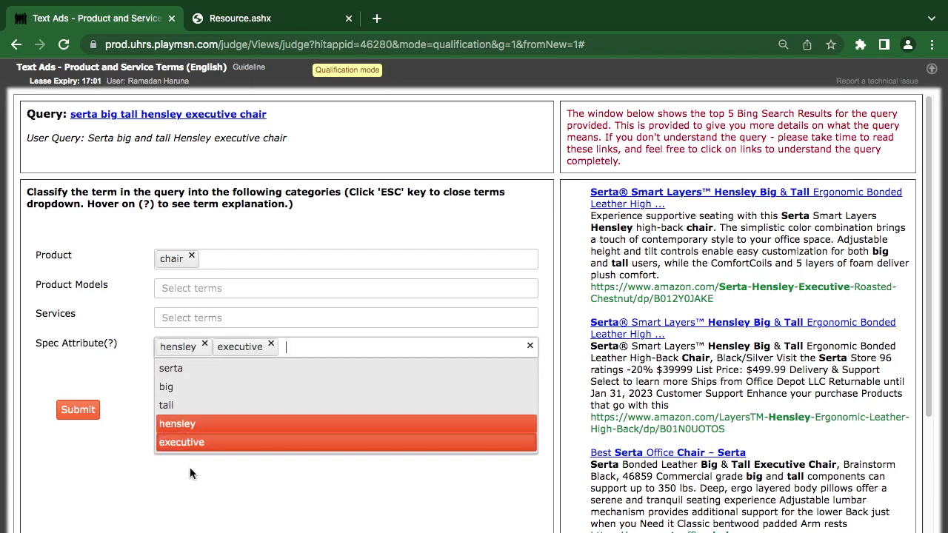
pyautogui.click(165, 409)
pyautogui.click(167, 386)
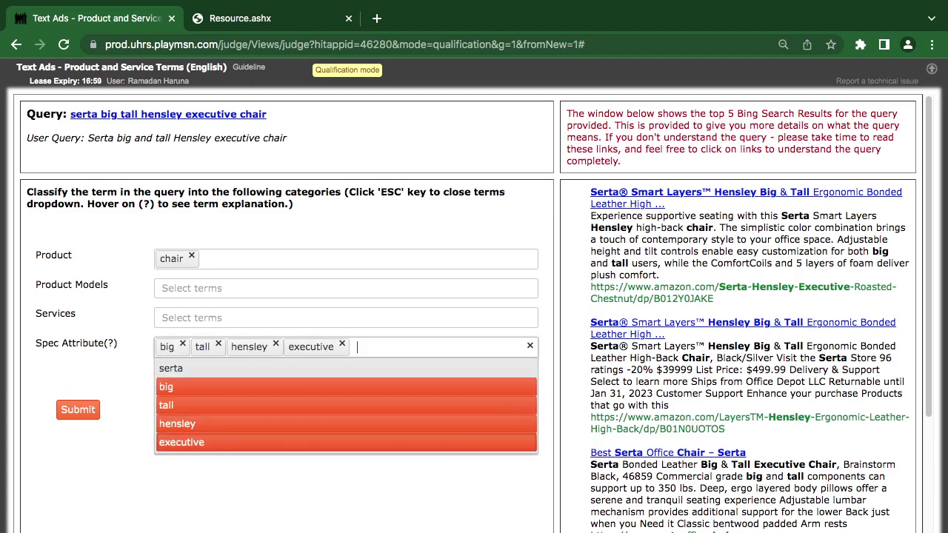
pyautogui.click(74, 442)
pyautogui.click(78, 411)
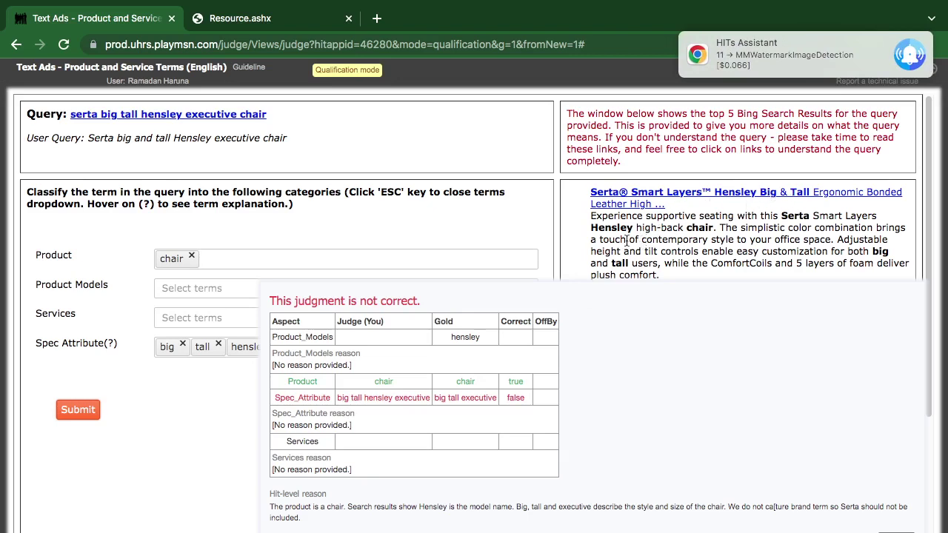
# - Check the Bing results for the Serta chair query, then return to the judging page, review the feedback and dismiss it
pyautogui.click(204, 115)
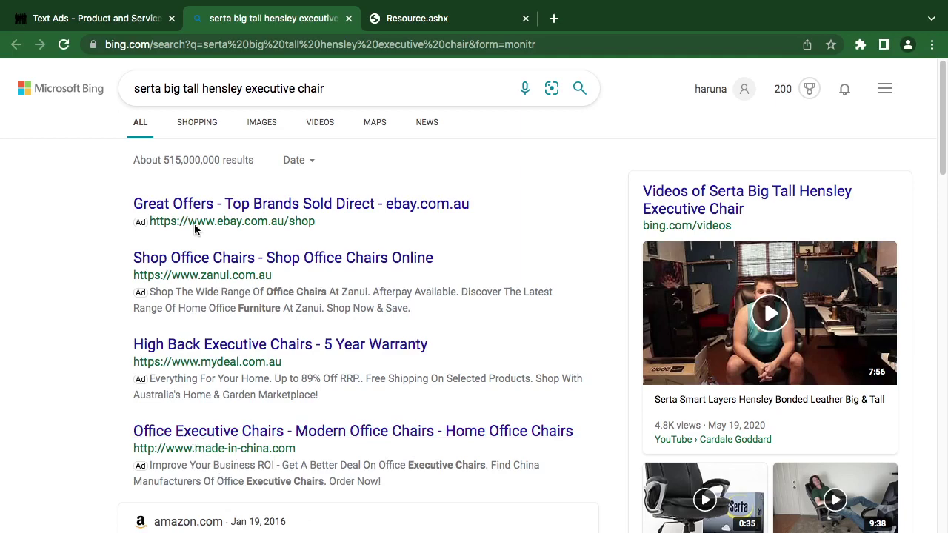
pyautogui.click(94, 16)
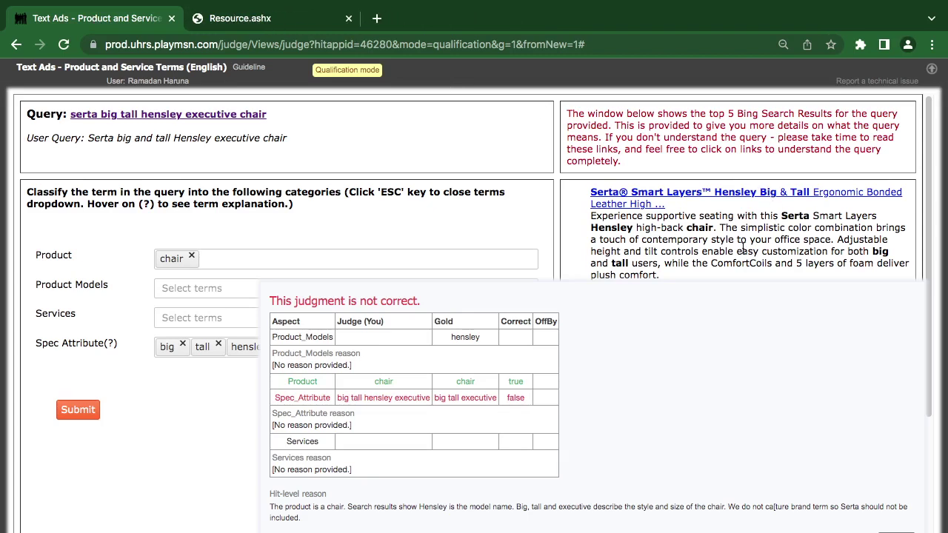
pyautogui.scroll(-1, 730, 233)
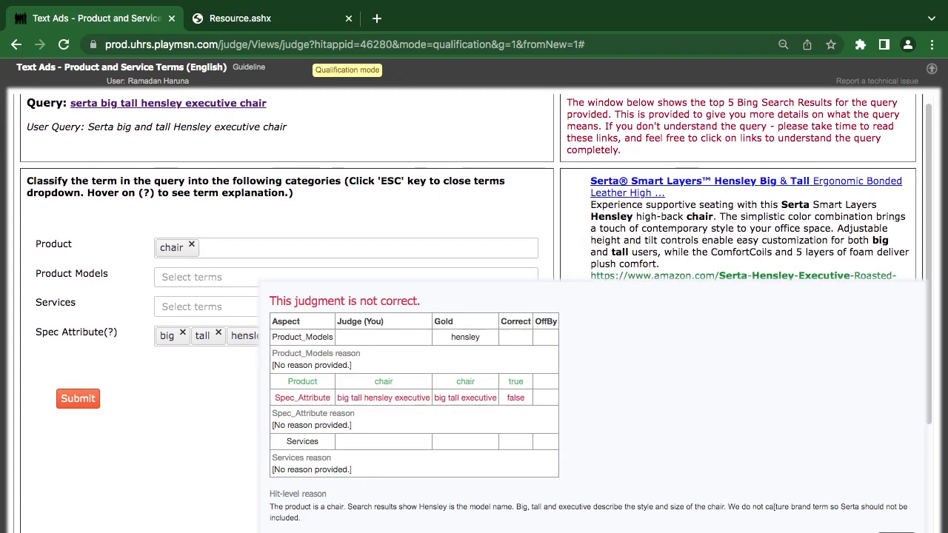
pyautogui.click(896, 530)
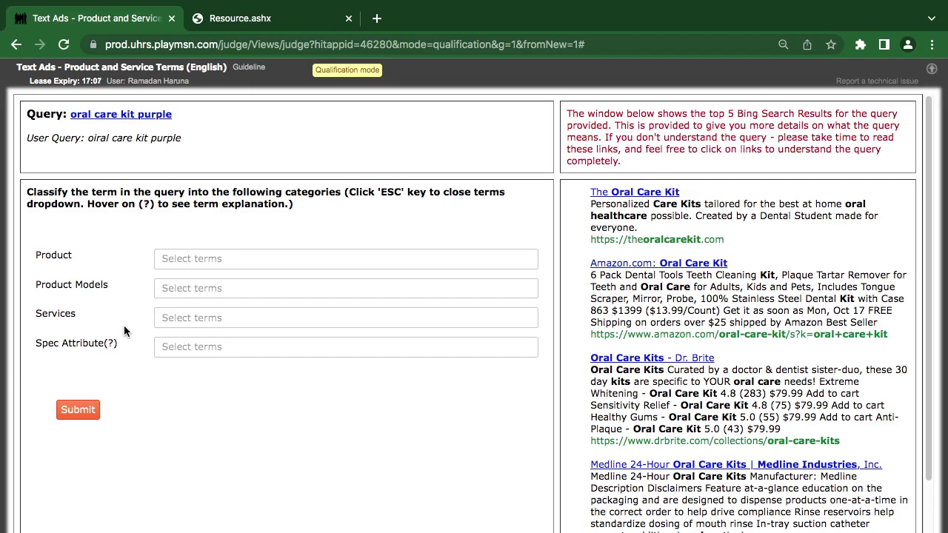
# - Classify "purple" as Spec Attribute for the oral care kit purple query
pyautogui.click(181, 346)
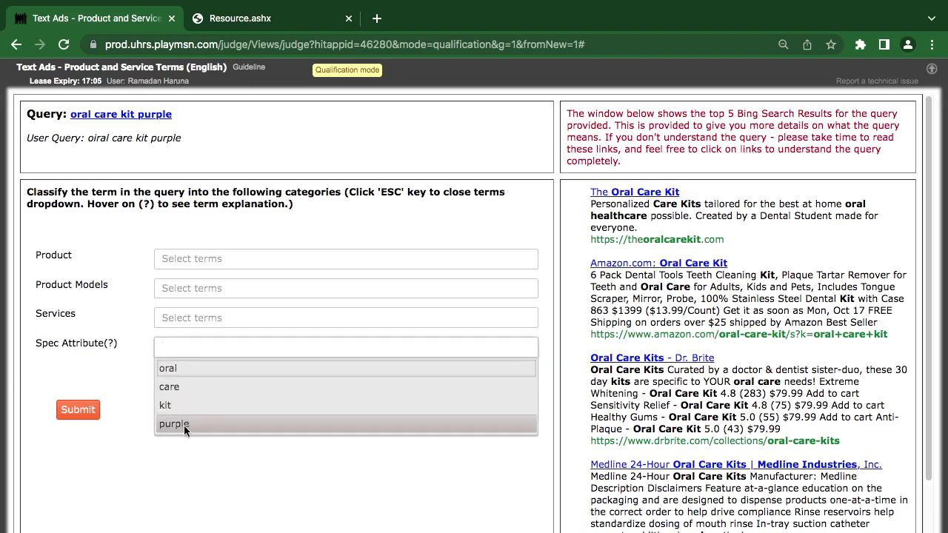
pyautogui.click(183, 424)
pyautogui.click(180, 467)
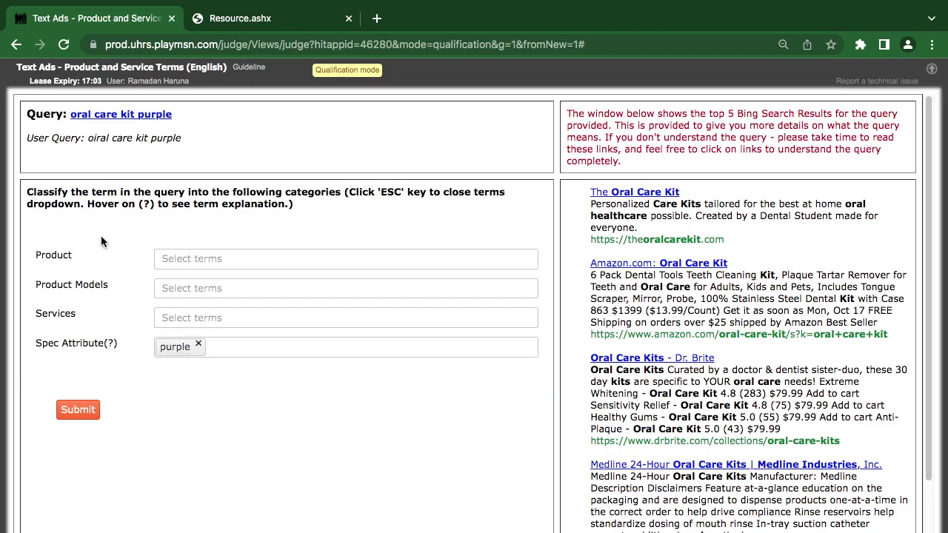
# - Open the Bing results for the oral care kit purple query and examine the images and listings to understand the product
pyautogui.click(132, 116)
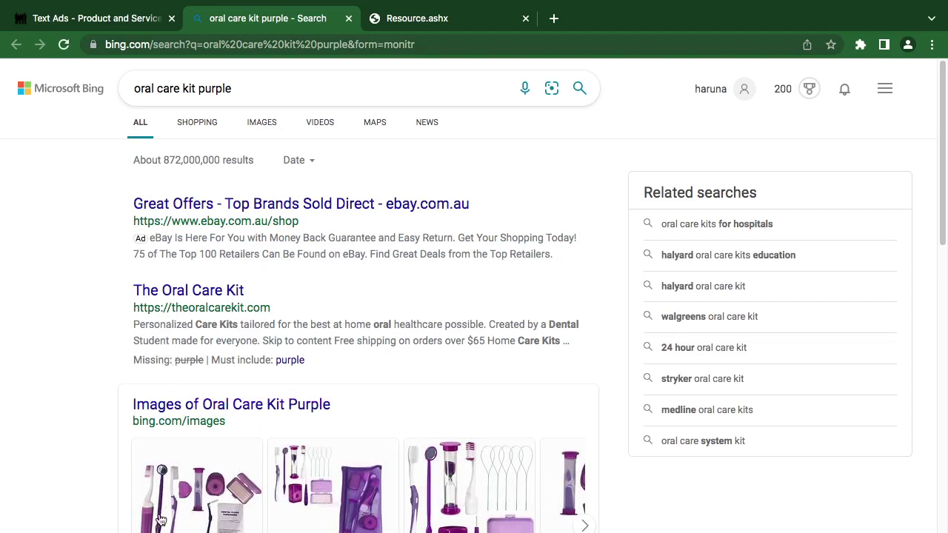
pyautogui.moveTo(164, 528)
pyautogui.scroll(-6, 441, 340)
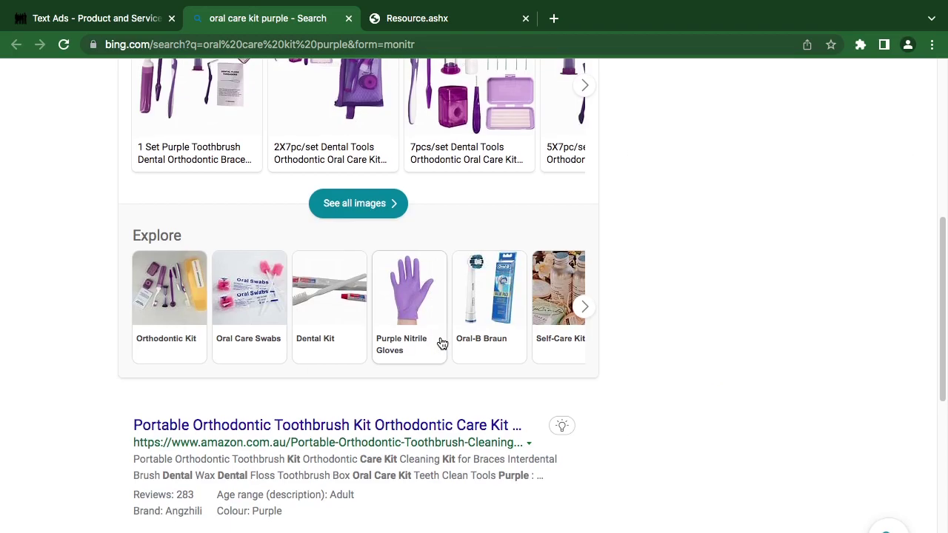
pyautogui.scroll(-2, 441, 340)
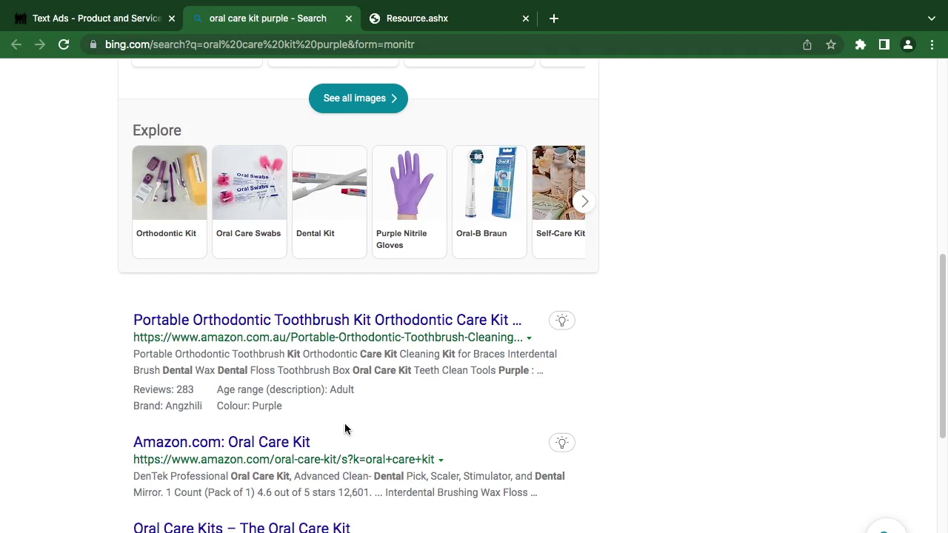
pyautogui.scroll(-3, 345, 428)
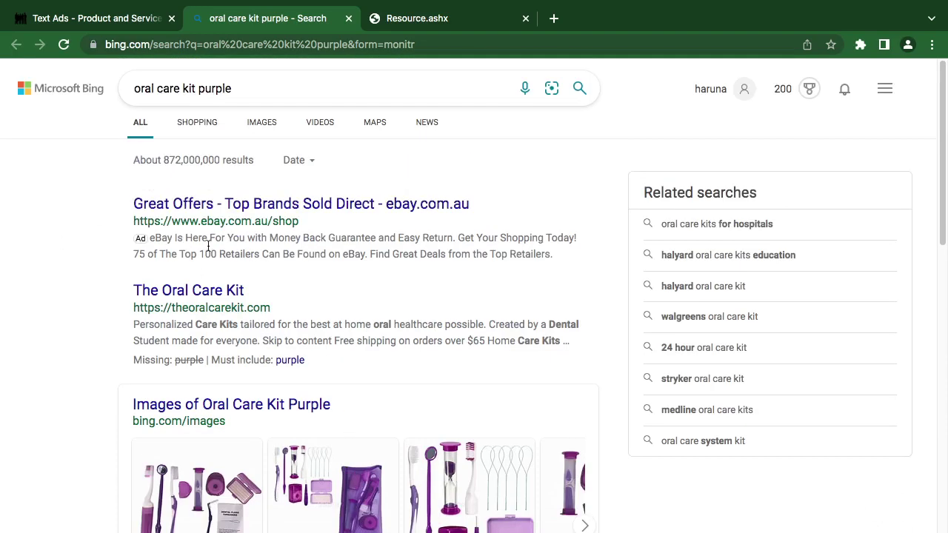
# - Open The Oral Care Kit website from the search results, look over its page, and return to the results
pyautogui.click(217, 294)
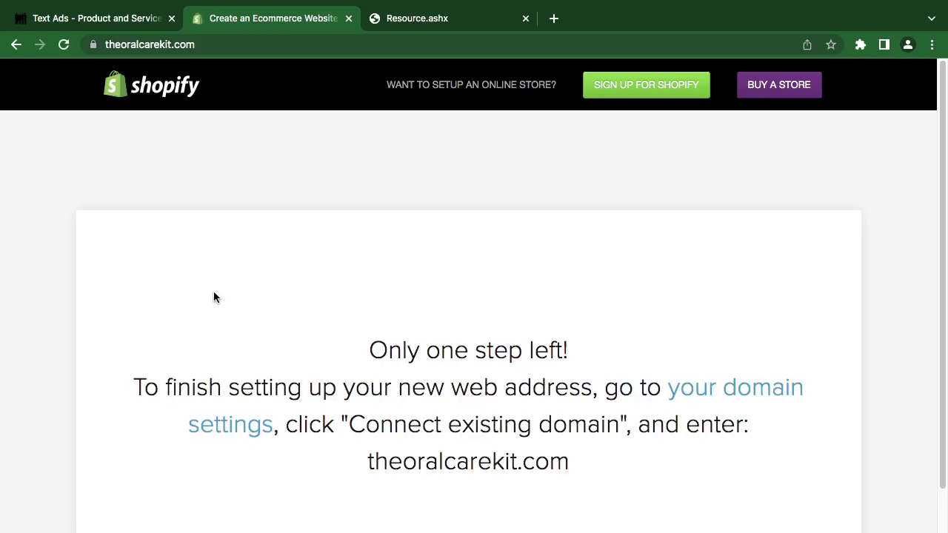
pyautogui.scroll(-3, 354, 361)
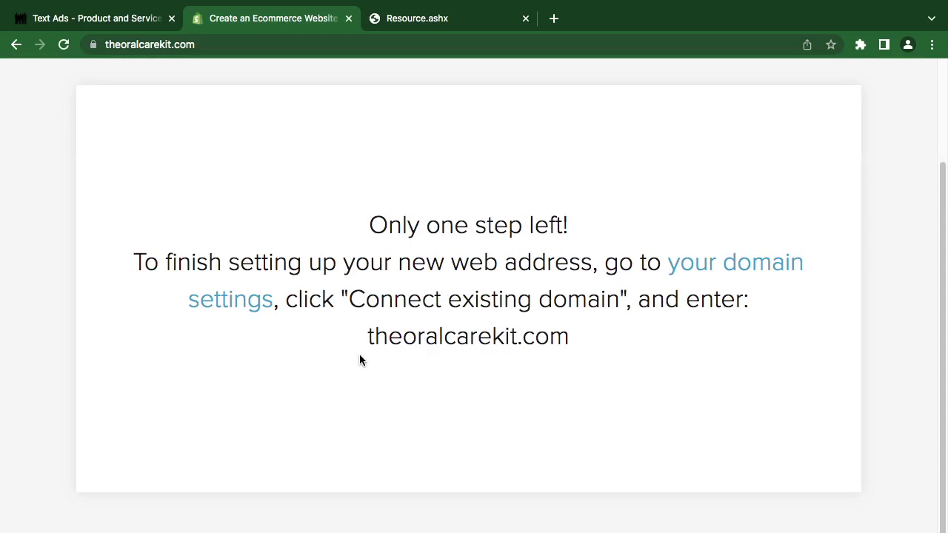
pyautogui.scroll(3, 359, 360)
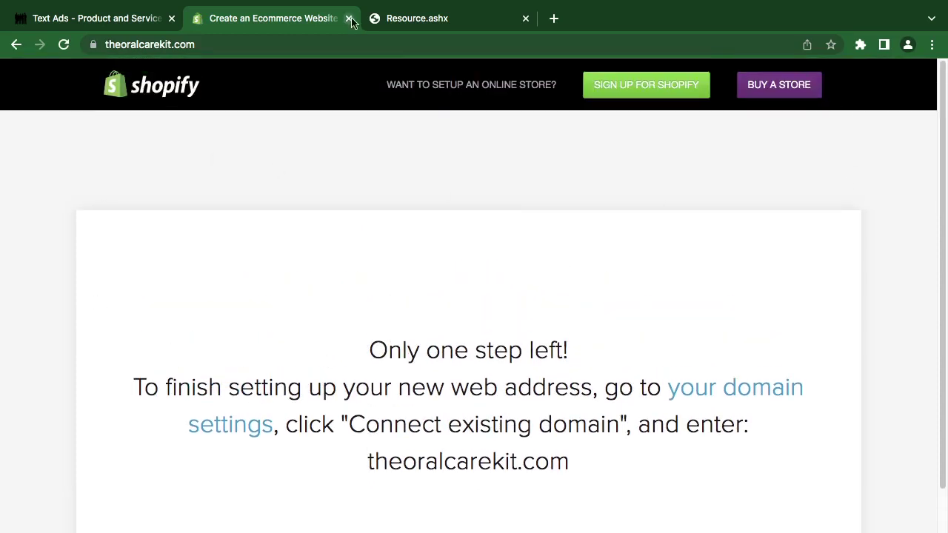
pyautogui.click(17, 46)
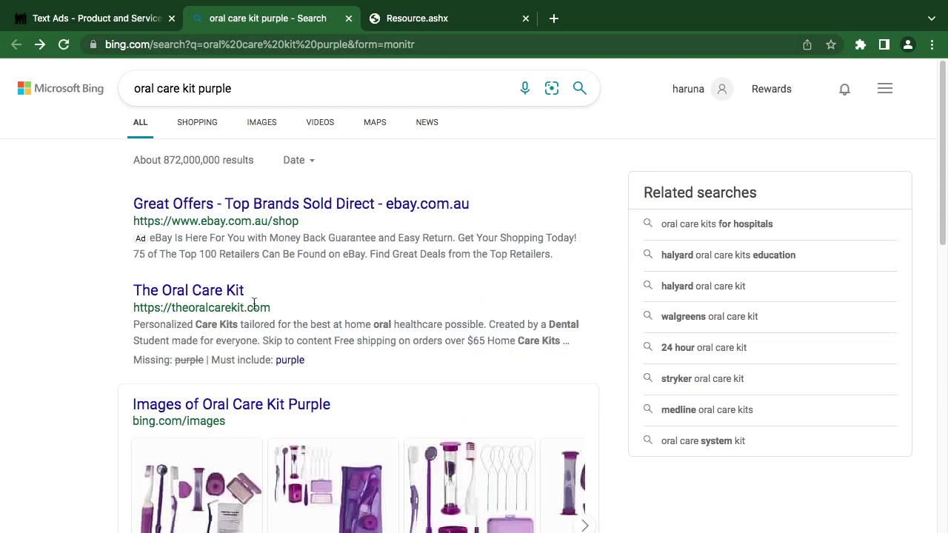
# - Examine the Bing images and listings for the oral care kit purple query, then return to the judging page
pyautogui.moveTo(857, 4)
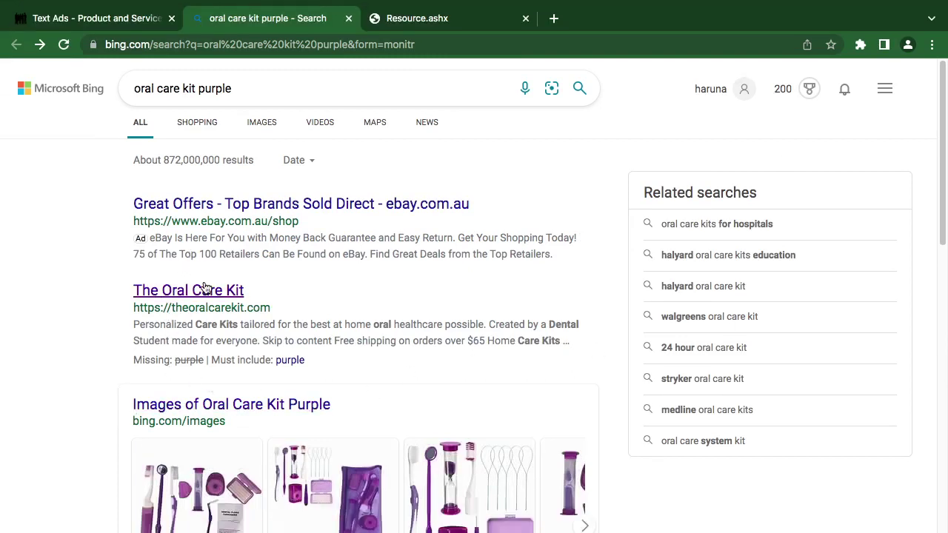
pyautogui.scroll(-3, 322, 285)
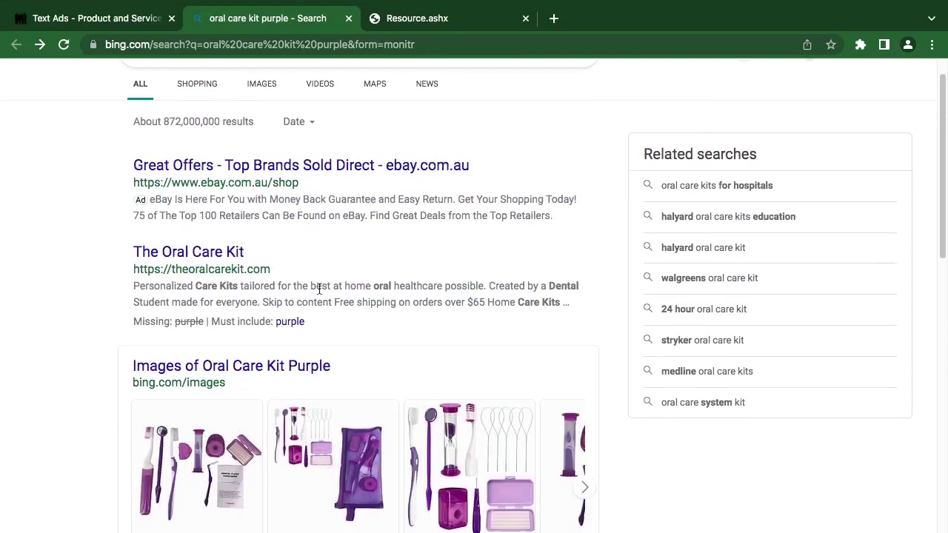
pyautogui.scroll(3, 319, 292)
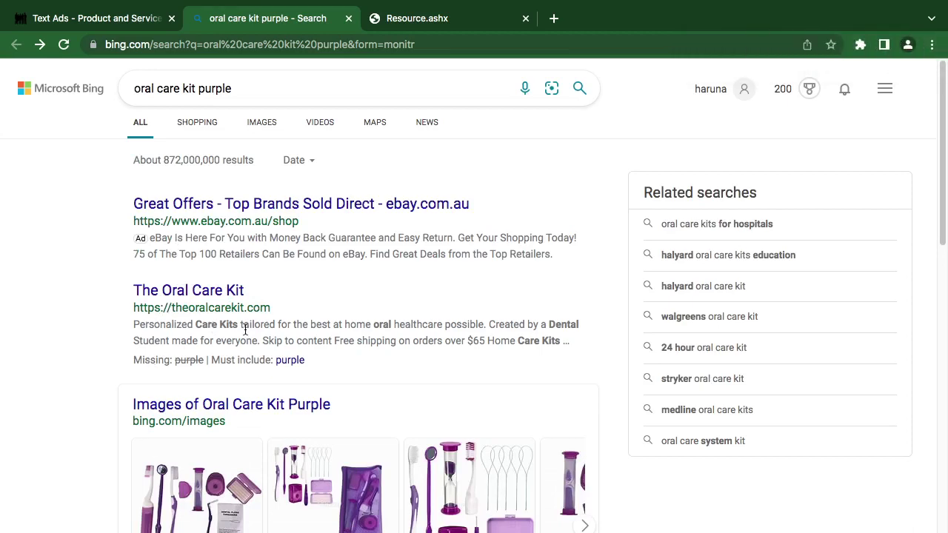
pyautogui.scroll(-6, 245, 330)
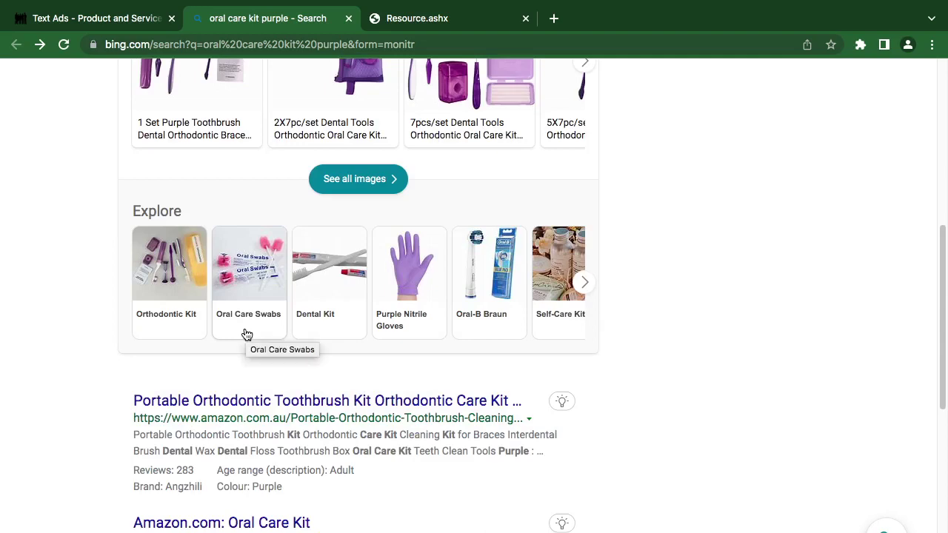
pyautogui.scroll(3, 247, 335)
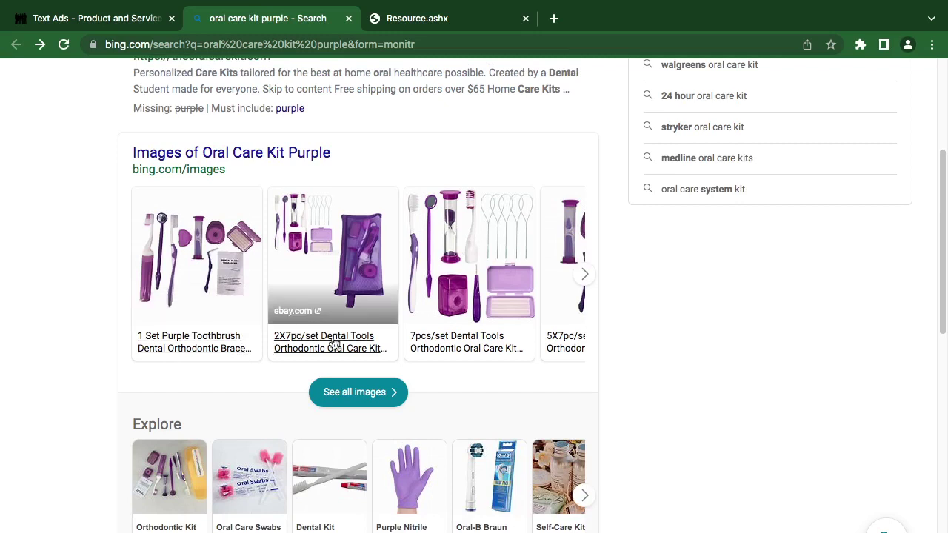
pyautogui.moveTo(315, 295)
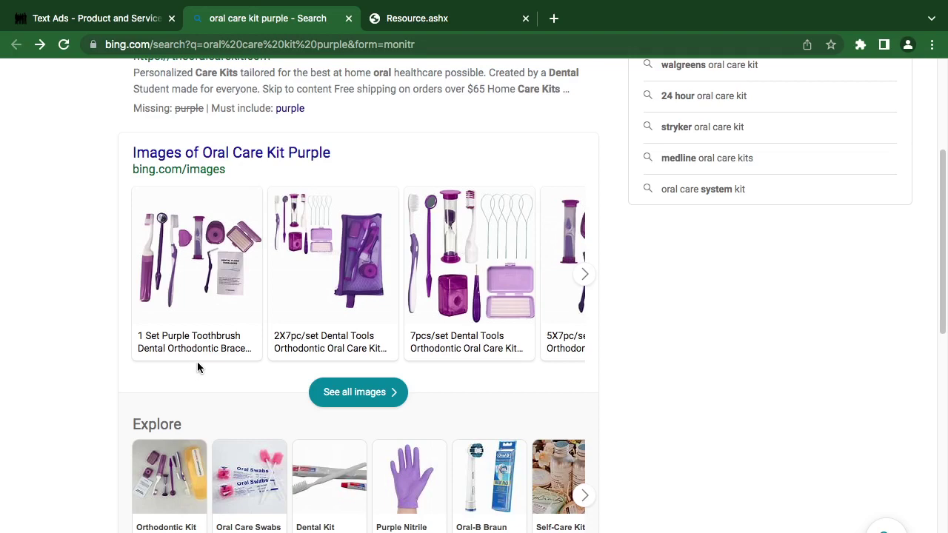
pyautogui.scroll(-1, 197, 361)
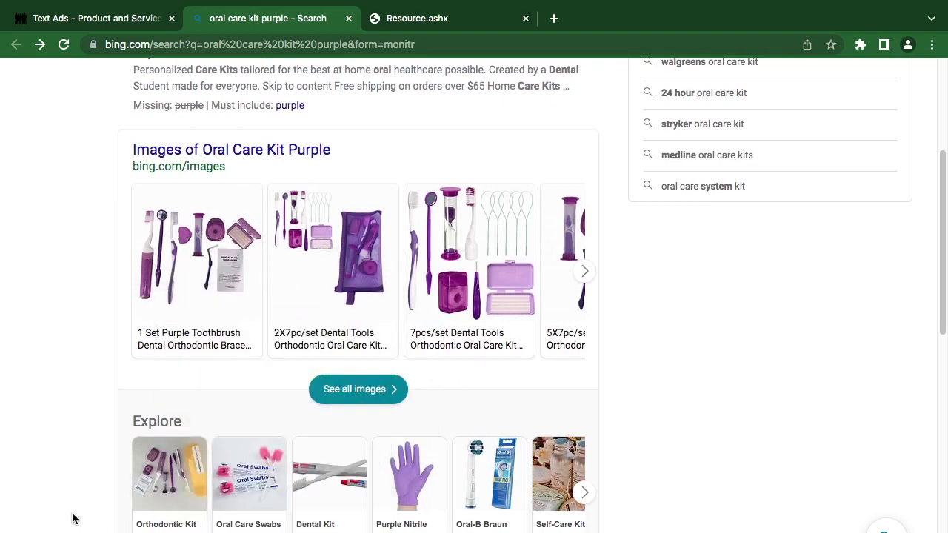
pyautogui.scroll(-5, 74, 517)
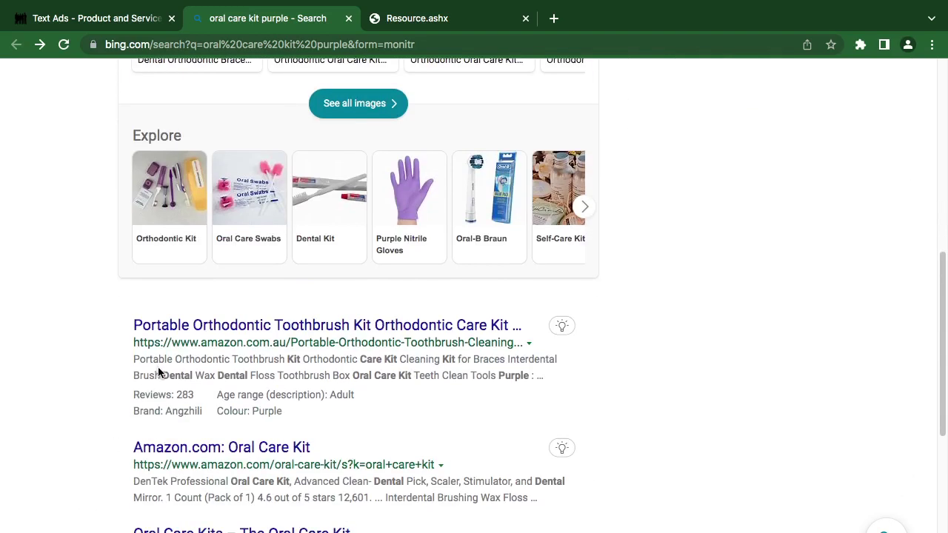
pyautogui.click(104, 25)
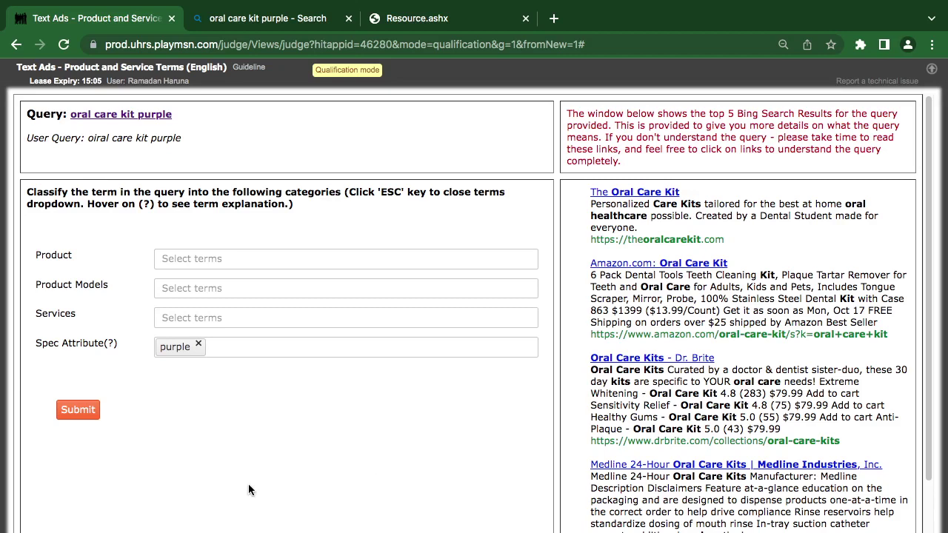
pyautogui.click(192, 255)
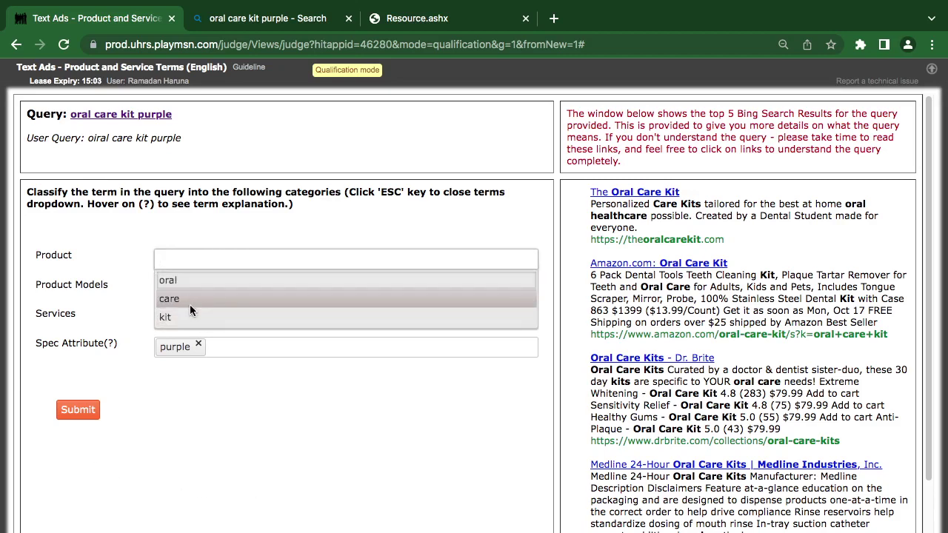
pyautogui.click(189, 301)
pyautogui.click(188, 318)
pyautogui.click(170, 280)
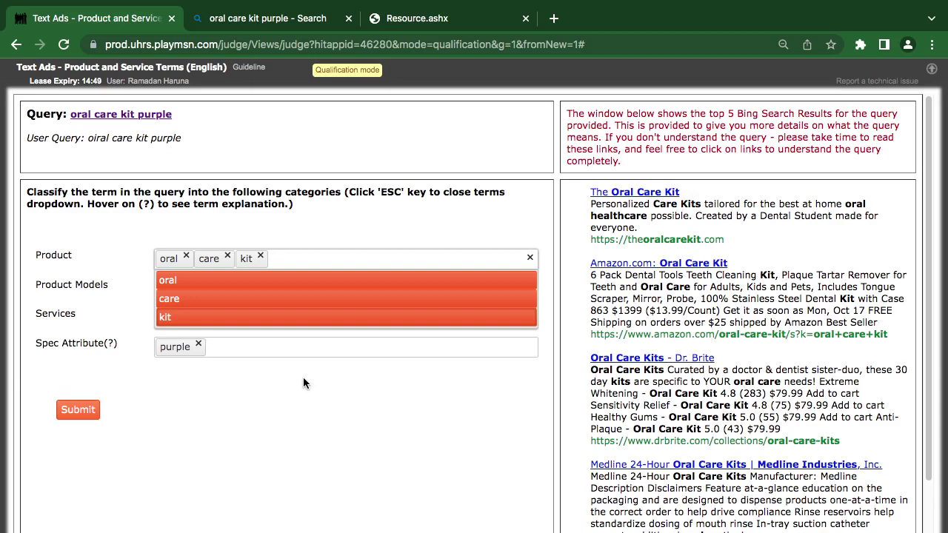
pyautogui.click(260, 257)
pyautogui.click(227, 257)
pyautogui.click(185, 257)
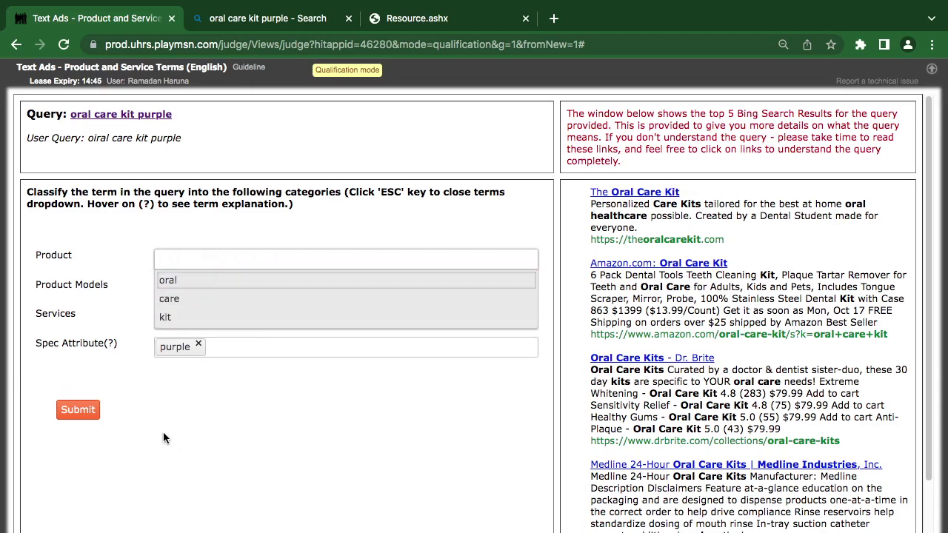
# - Classify "care" and "kit" as Product for the oral care kit purple query, submit the answer and review the feedback
pyautogui.click(169, 298)
pyautogui.click(165, 317)
pyautogui.click(74, 409)
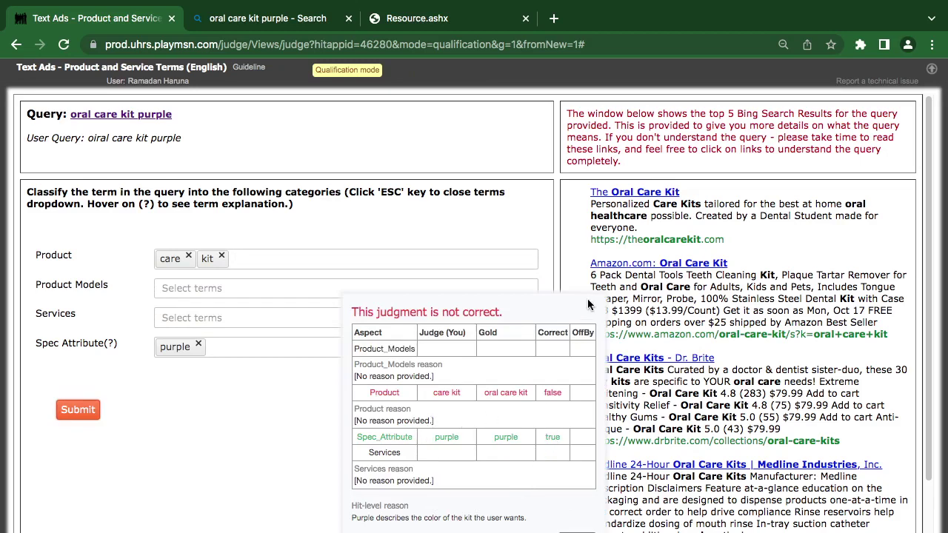
pyautogui.moveTo(584, 311); pyautogui.dragTo(543, 319)
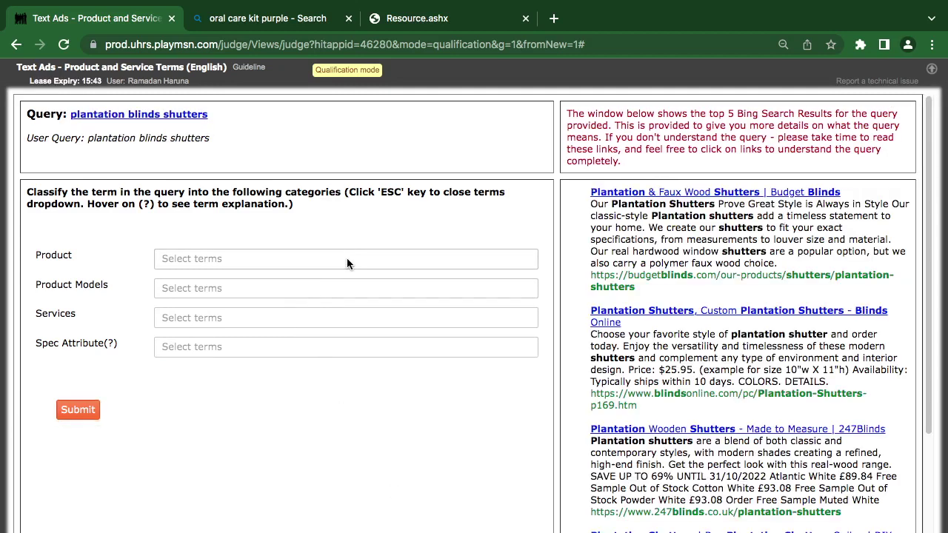
pyautogui.click(345, 259)
pyautogui.press('Escape')
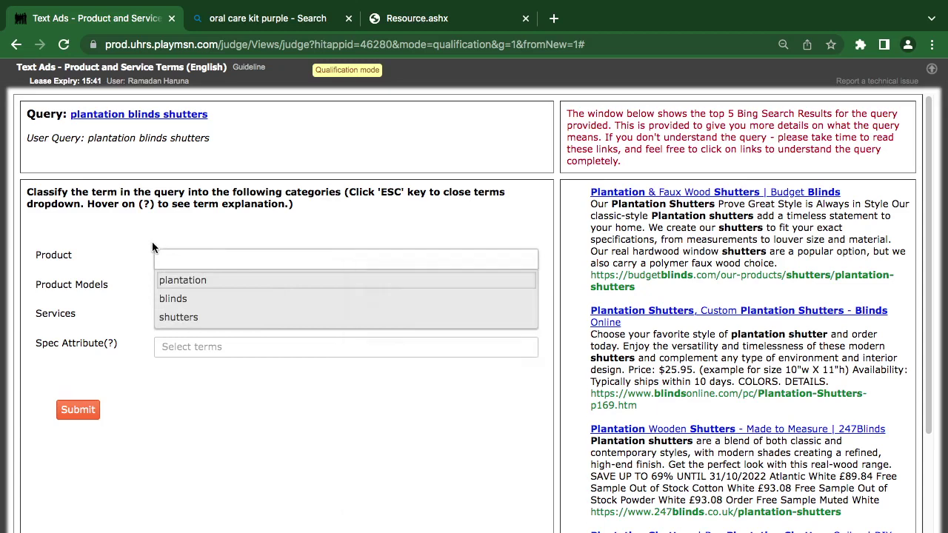
pyautogui.press('Escape')
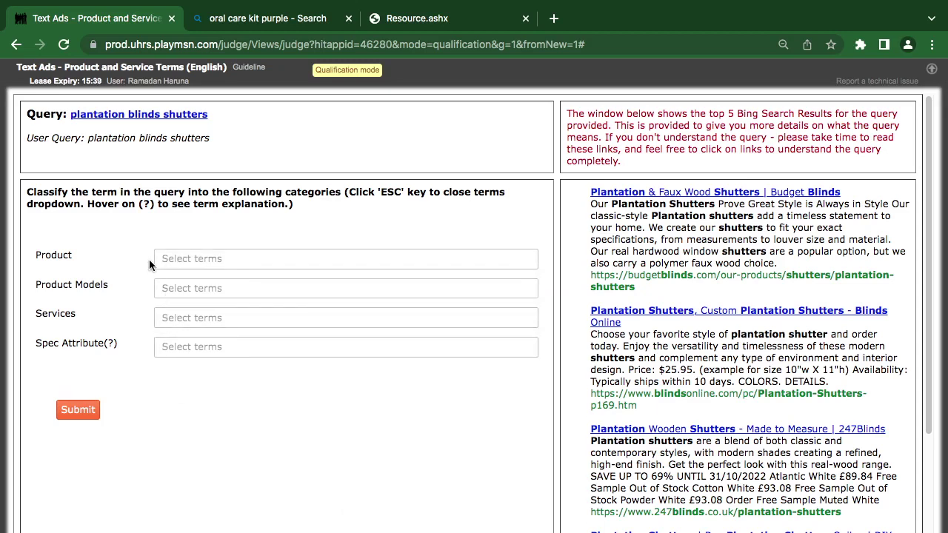
# - Close the oral care kit search results and classify "shutters" as Product for the plantation blinds shutters query
pyautogui.click(342, 22)
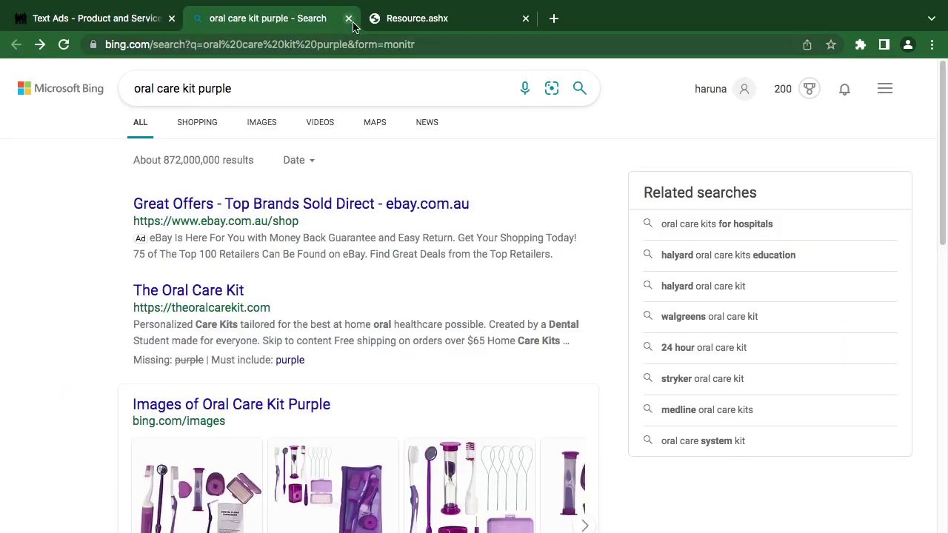
pyautogui.click(348, 18)
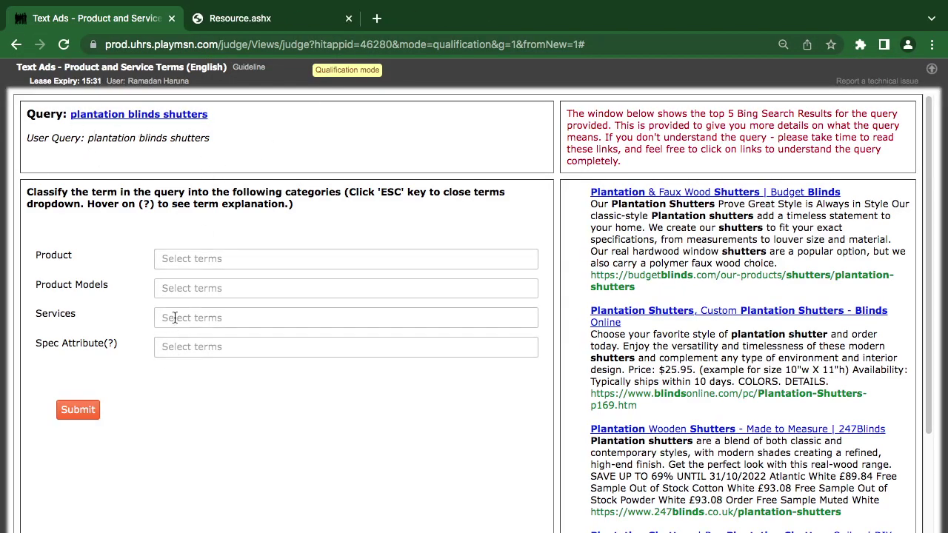
pyautogui.click(198, 259)
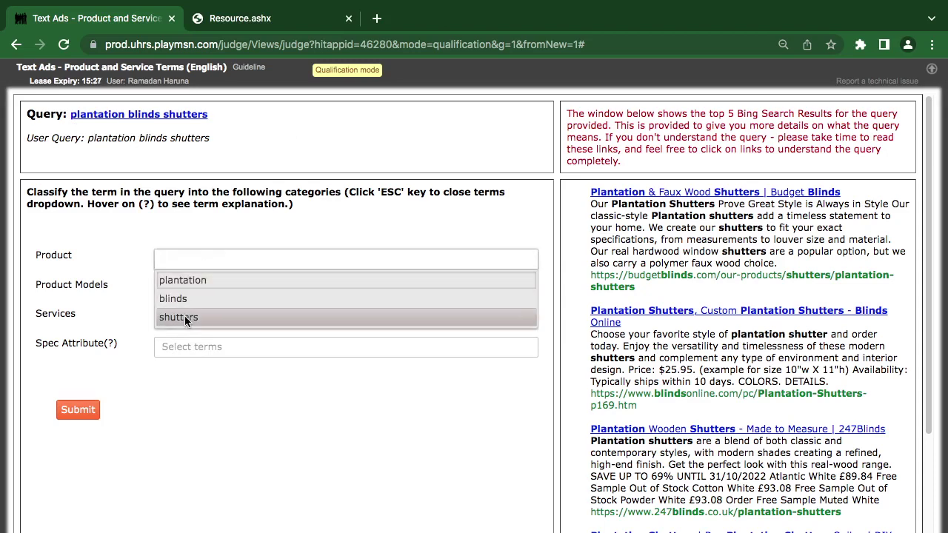
pyautogui.click(181, 317)
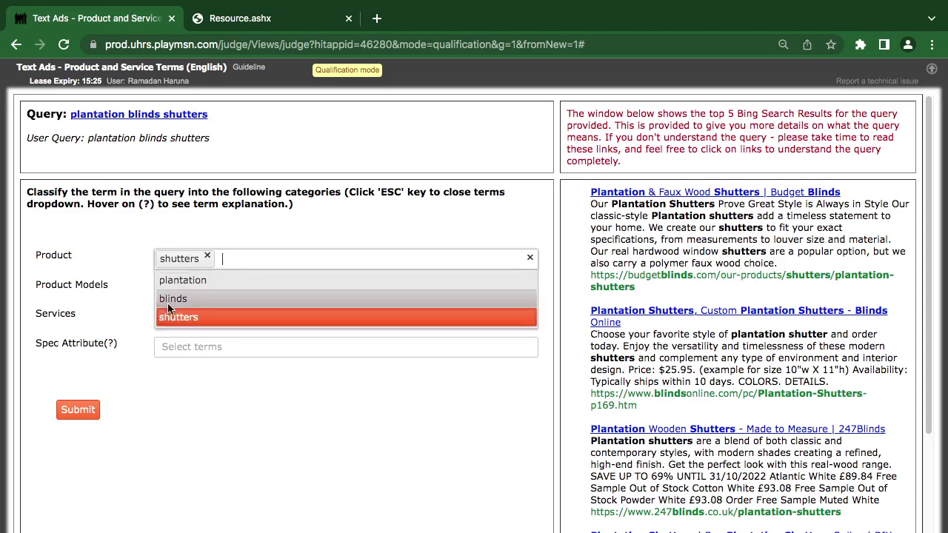
pyautogui.click(156, 373)
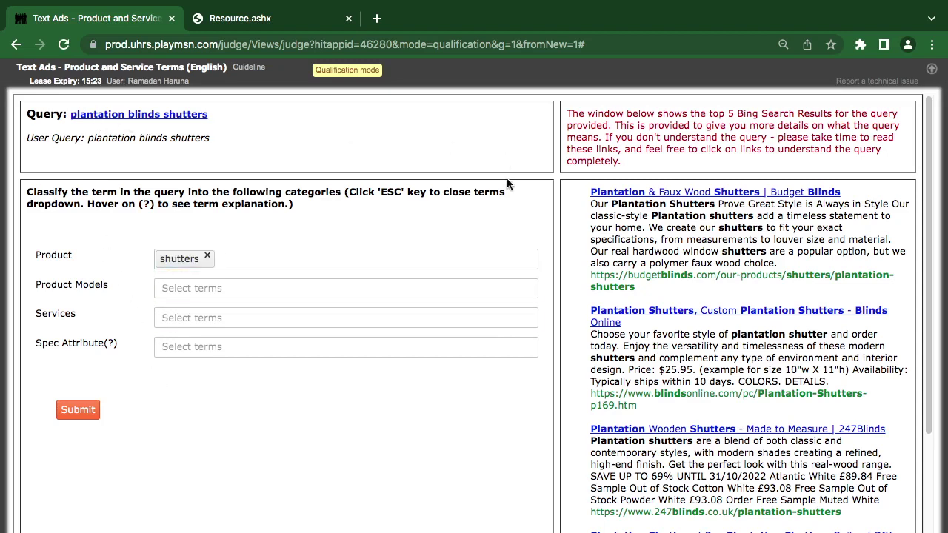
# - Open the Bing results for the plantation blinds shutters query, examine the images and listings, then return to the judging page
pyautogui.click(104, 114)
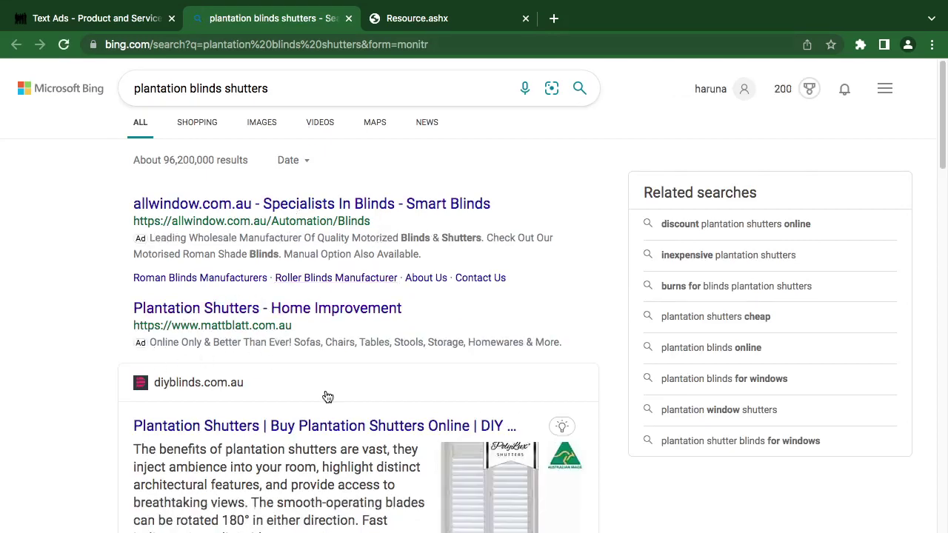
pyautogui.scroll(-3, 124, 389)
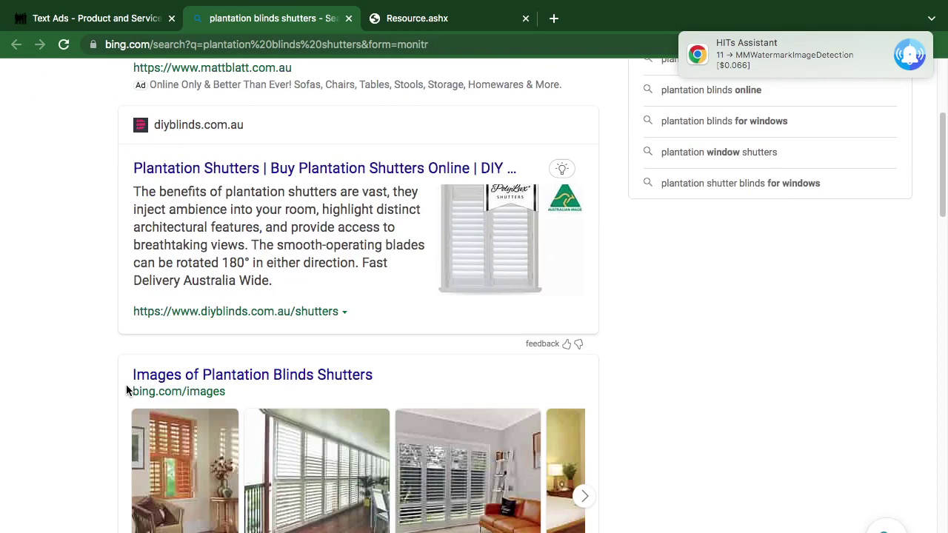
pyautogui.scroll(-3, 137, 386)
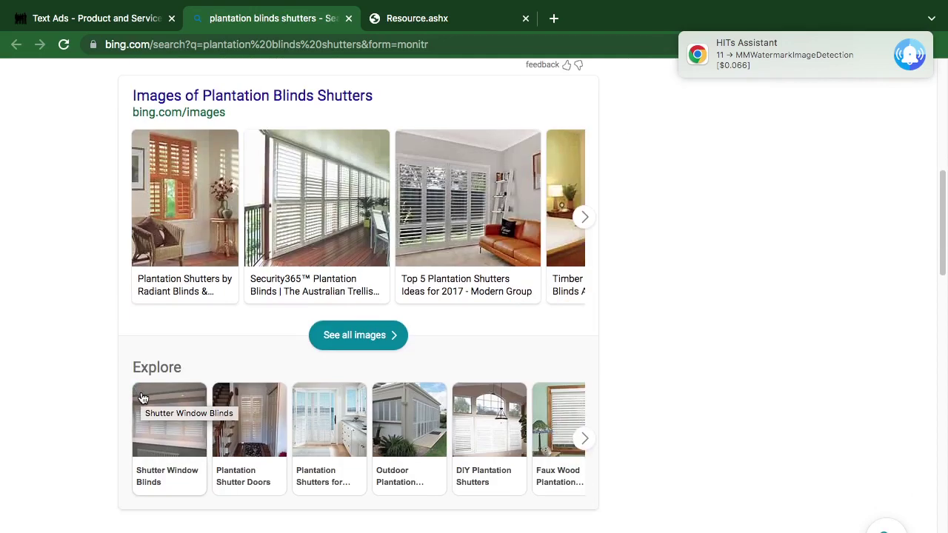
pyautogui.scroll(-3, 143, 398)
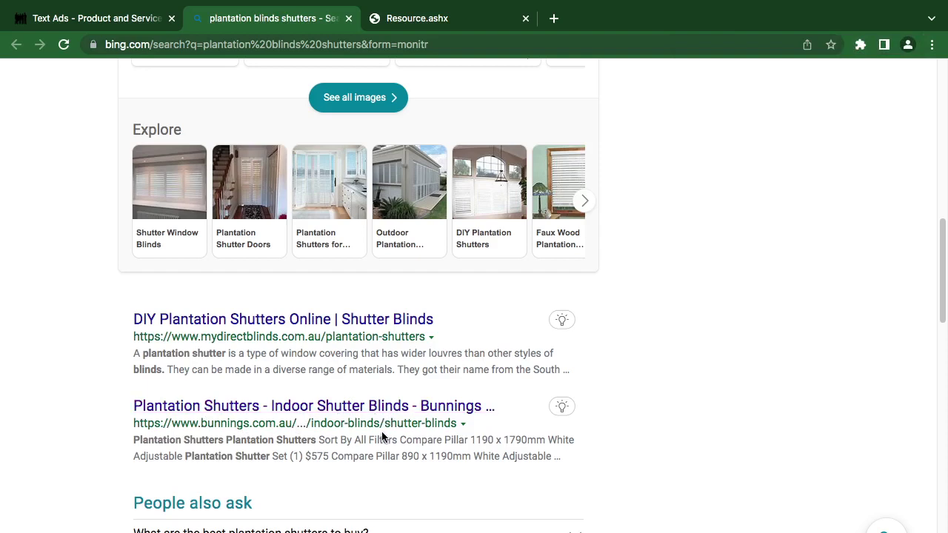
pyautogui.scroll(10, 391, 417)
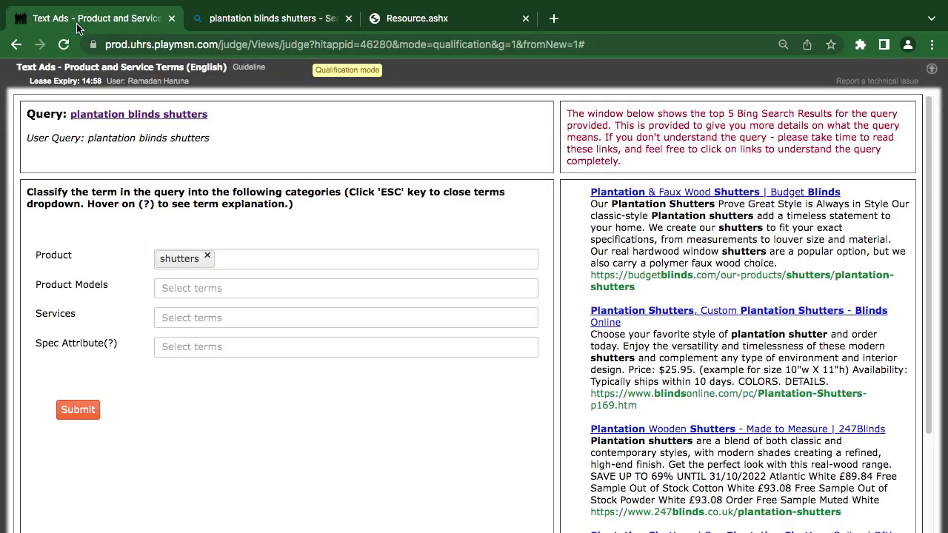
pyautogui.click(79, 19)
# - Search Google for "blinds shutters" from the query text, close the Bing results, and check the Google listings before returning to the judging page
pyautogui.moveTo(138, 139); pyautogui.dragTo(211, 140)
pyautogui.rightClick(190, 138)
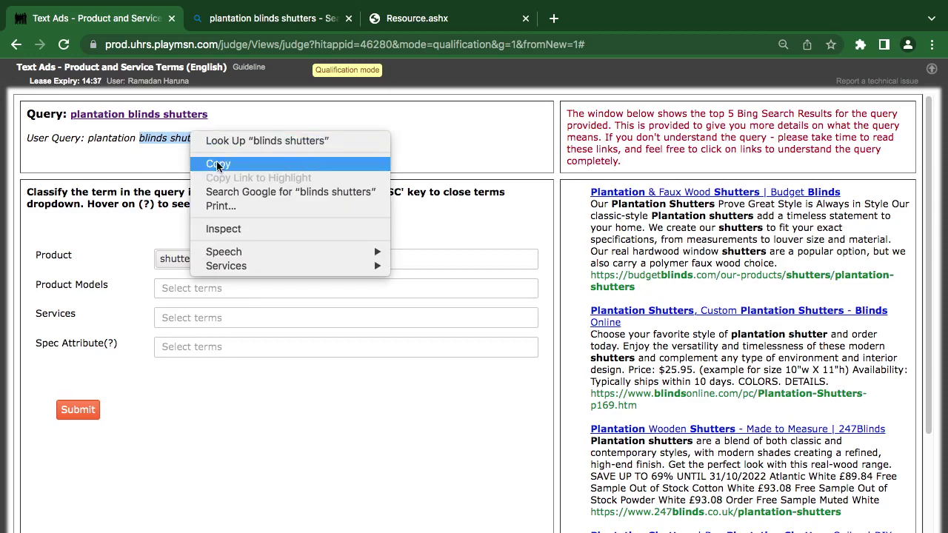
pyautogui.click(228, 194)
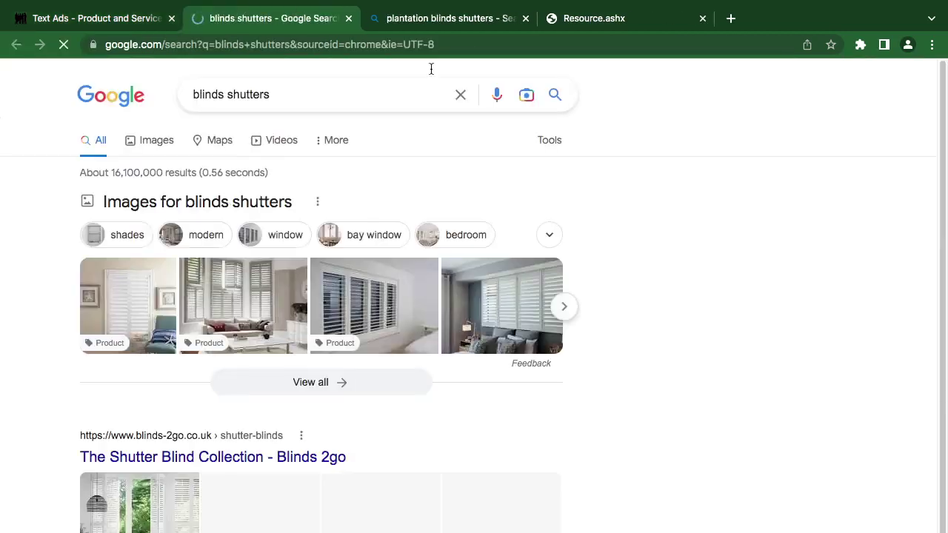
pyautogui.click(525, 18)
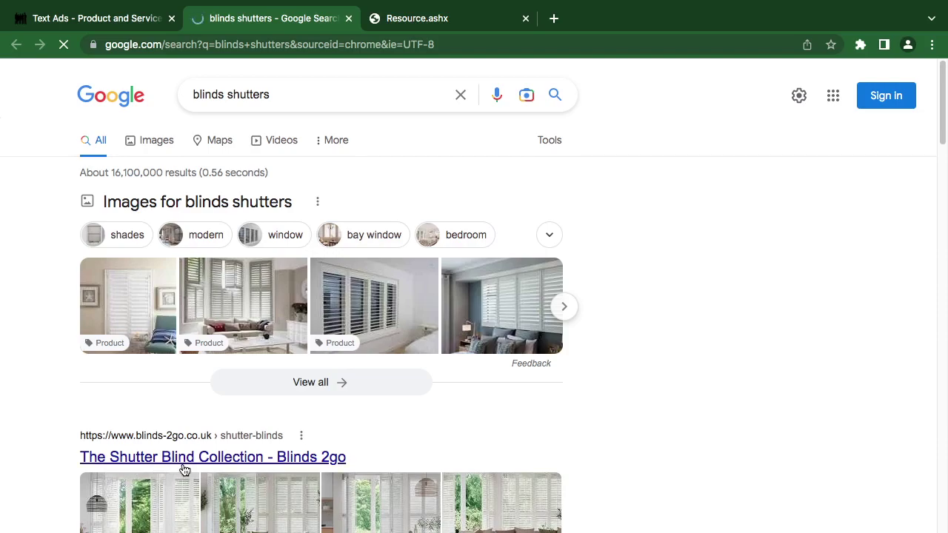
pyautogui.scroll(-3, 253, 459)
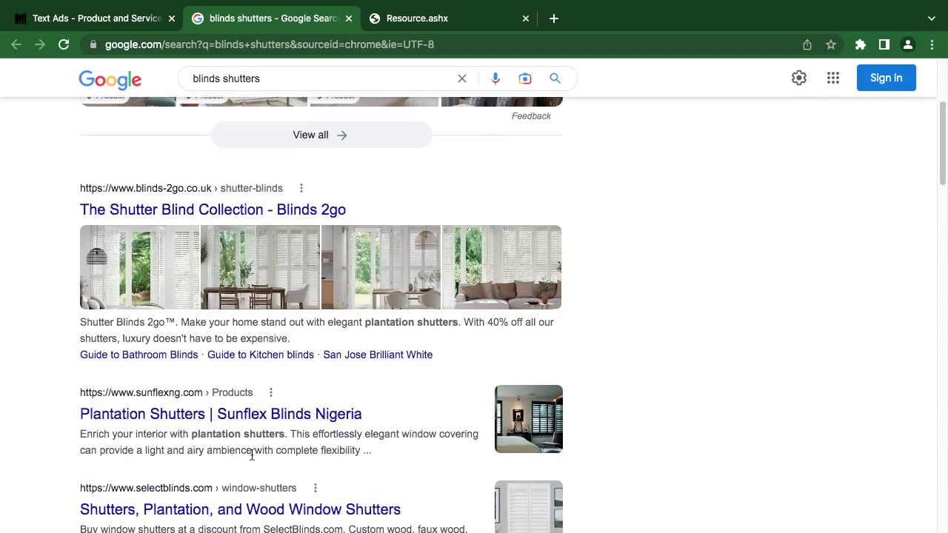
pyautogui.click(135, 22)
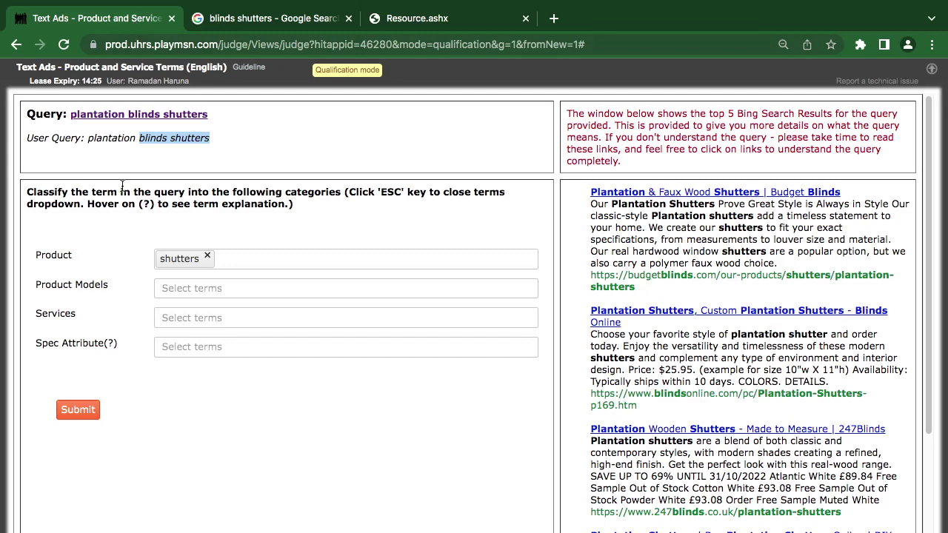
# - Look over the Google listings for "blinds shutters" again and return to the judging page
pyautogui.click(238, 22)
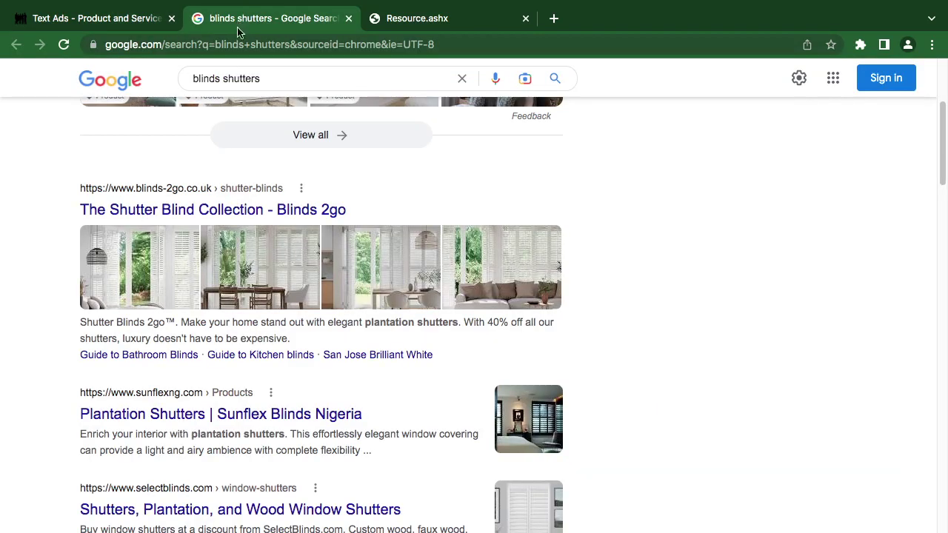
pyautogui.scroll(-1, 148, 391)
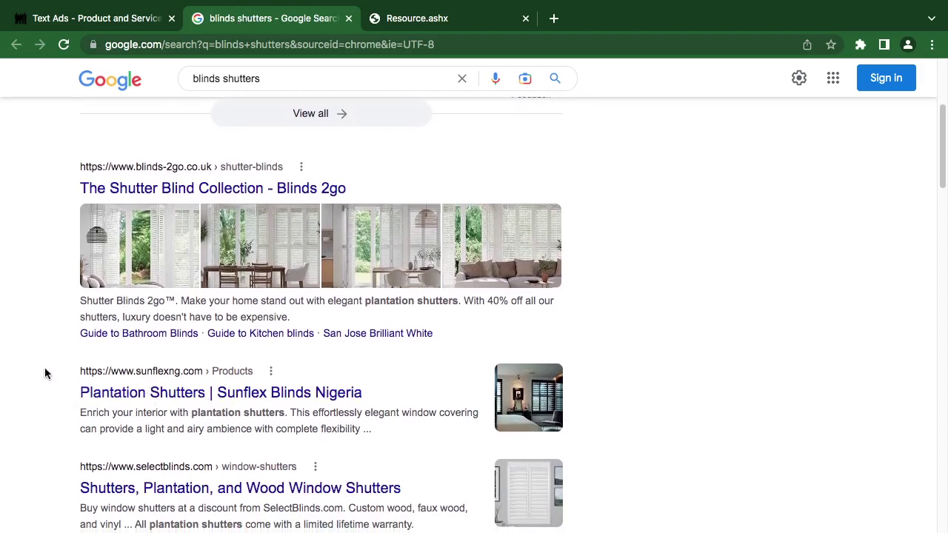
pyautogui.click(129, 19)
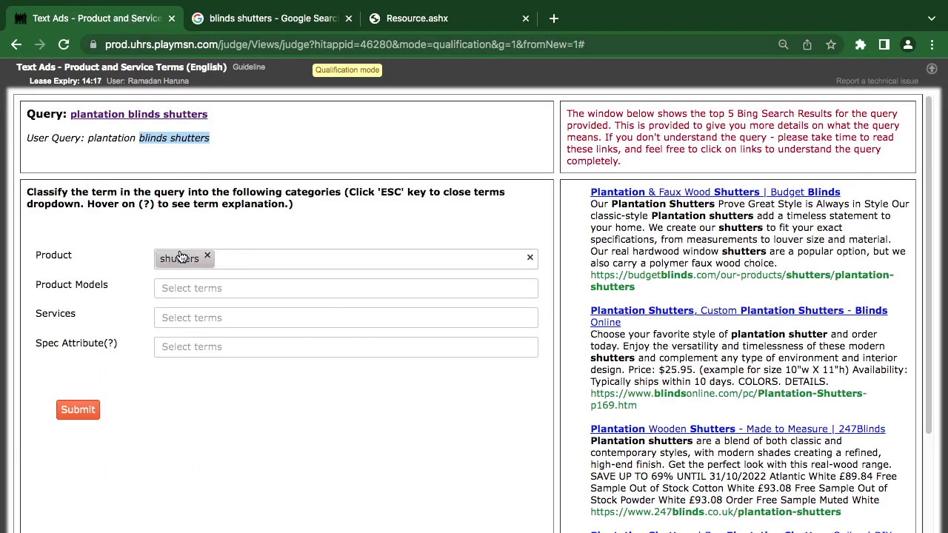
# - Search Google for "blinds" from the query text, close the "blinds shutters" results, and examine the images and listings before returning to the judging page
pyautogui.doubleClick(153, 138)
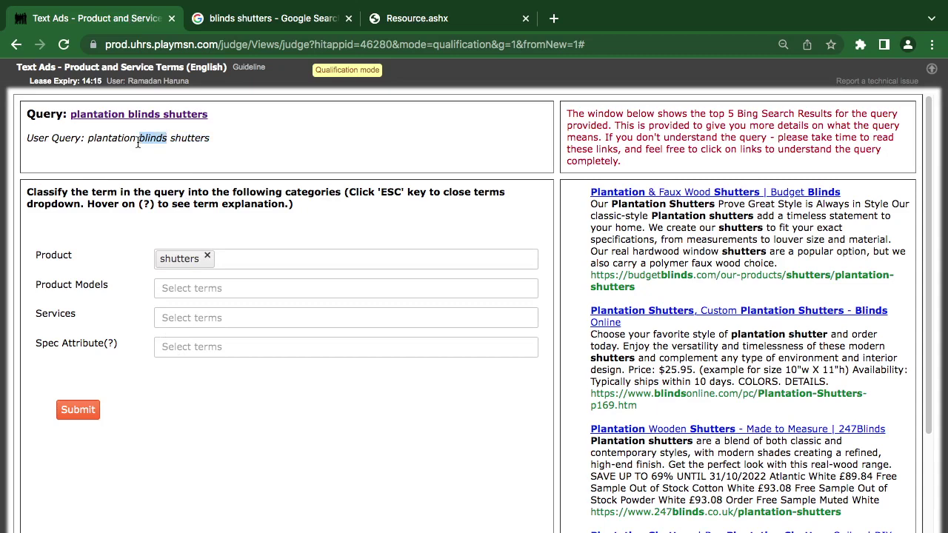
pyautogui.rightClick(155, 141)
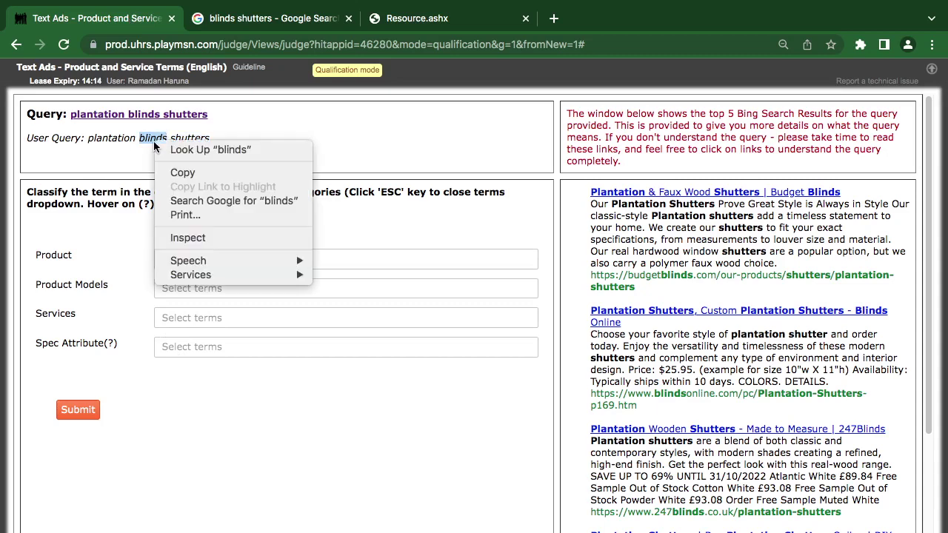
pyautogui.click(184, 203)
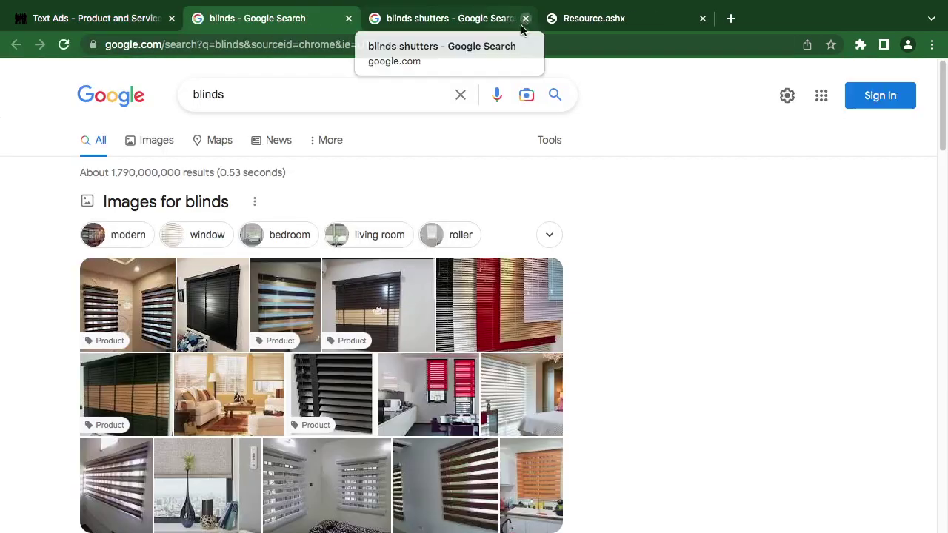
pyautogui.click(525, 18)
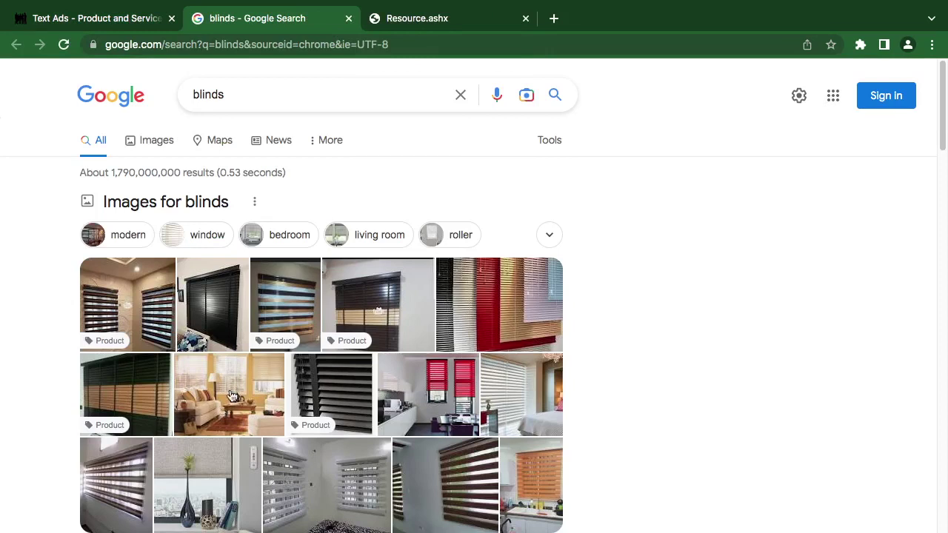
pyautogui.scroll(-3, 500, 437)
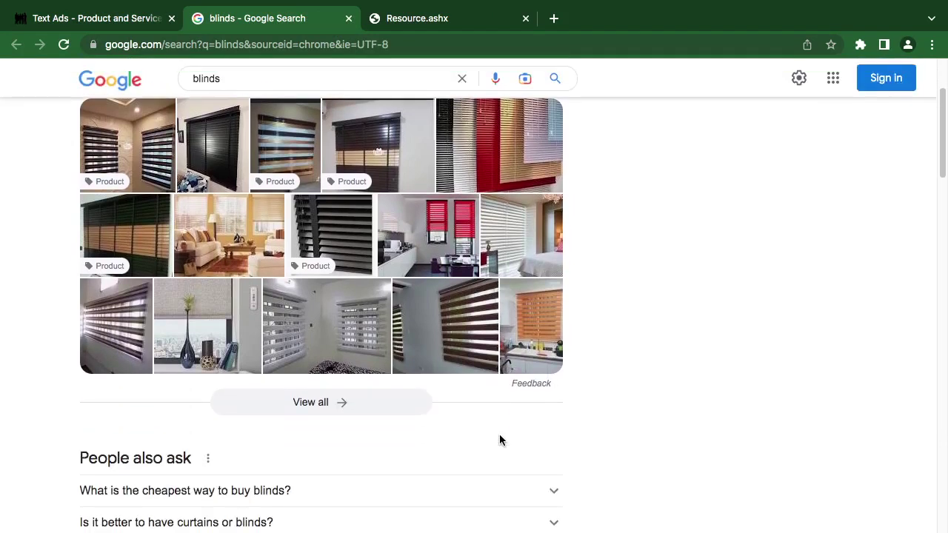
pyautogui.scroll(-6, 499, 441)
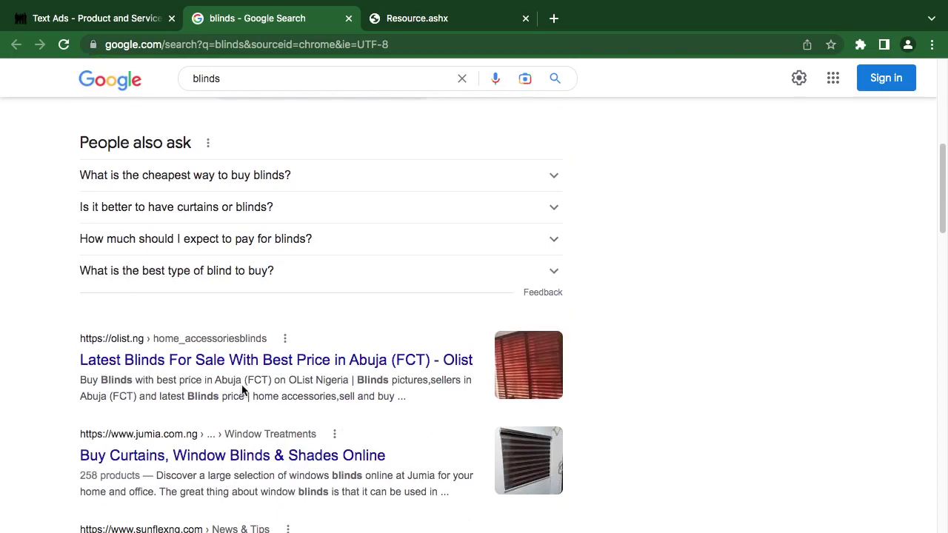
pyautogui.click(106, 22)
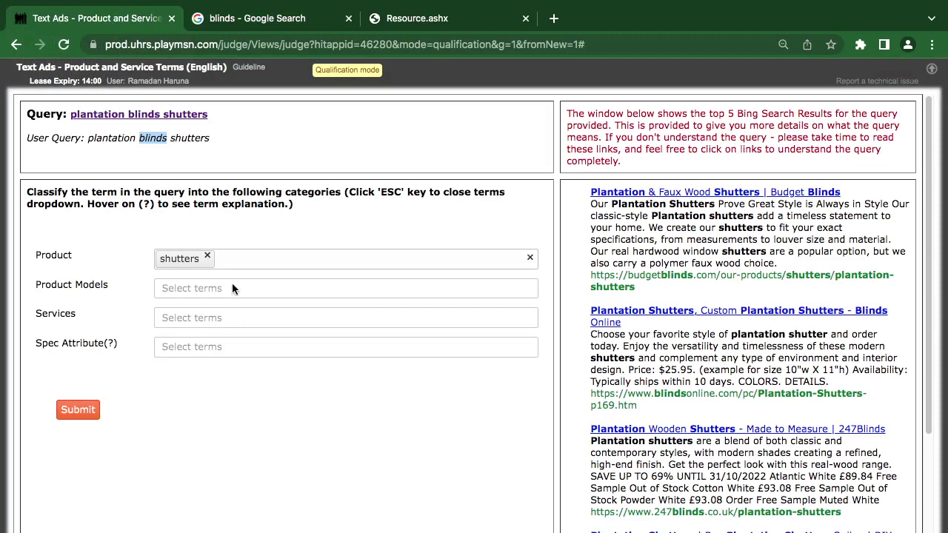
# - Search Google for "shutters" from the query text, close the "blinds" results, and review the shutters results before returning to the judging page
pyautogui.click(184, 405)
pyautogui.moveTo(170, 137); pyautogui.dragTo(210, 138)
pyautogui.rightClick(211, 138)
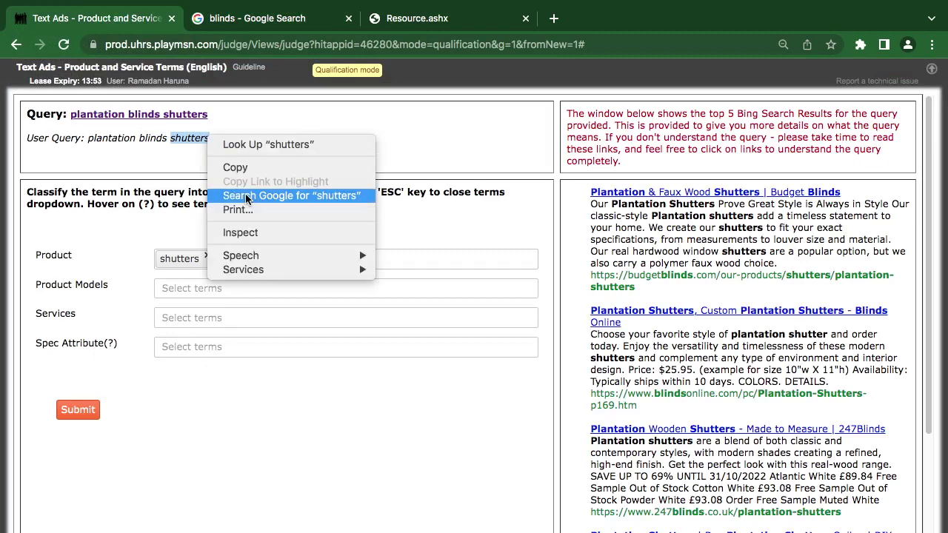
pyautogui.click(246, 194)
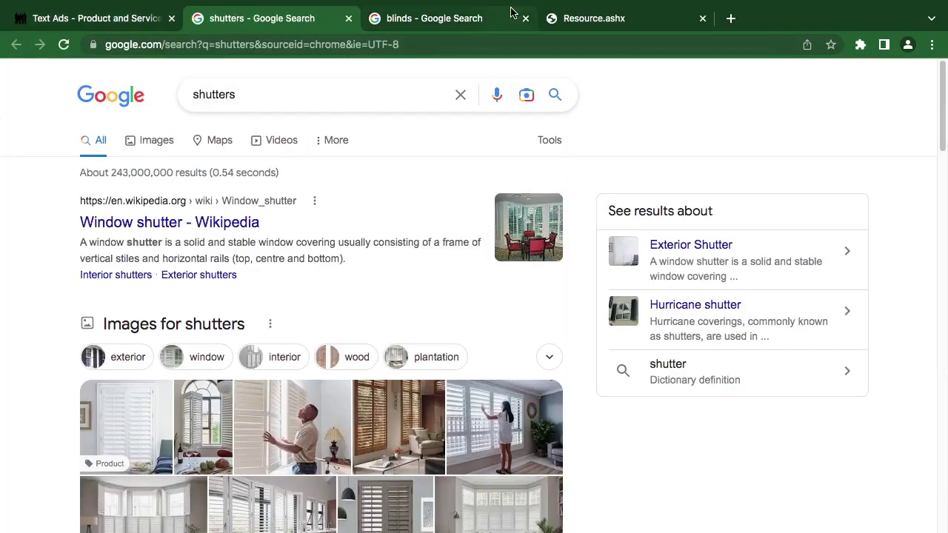
pyautogui.click(526, 19)
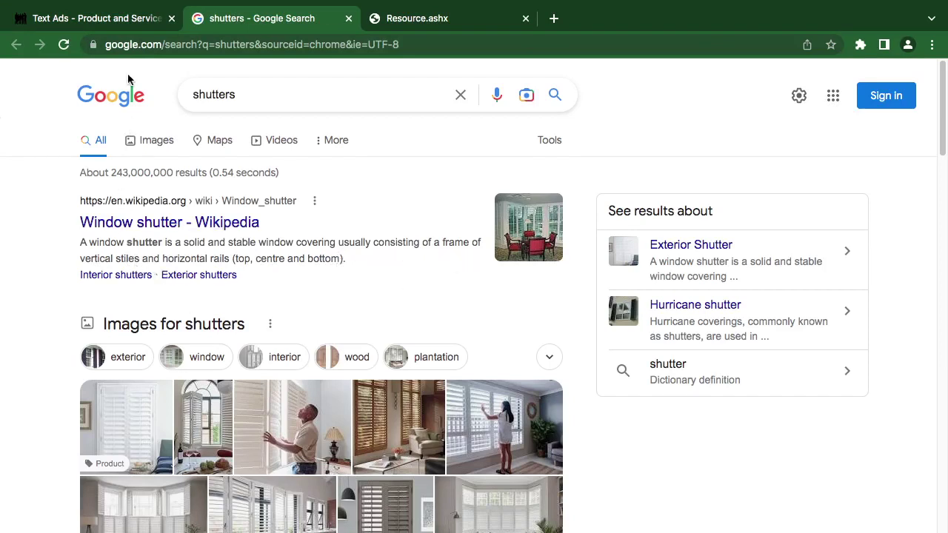
pyautogui.click(128, 22)
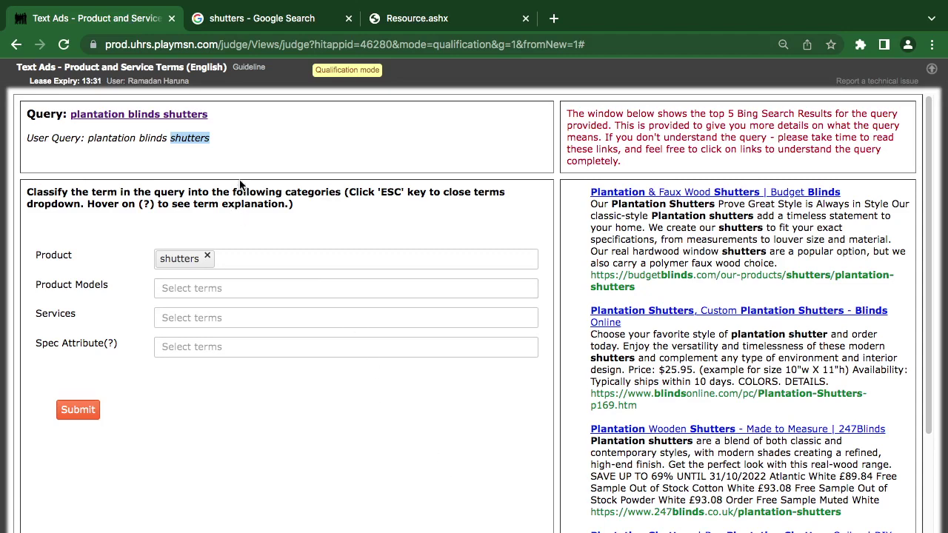
# - Search Google for "blinds" once more, read through the shop listings, and close both the "blinds" and "shutters" results
pyautogui.click(184, 135)
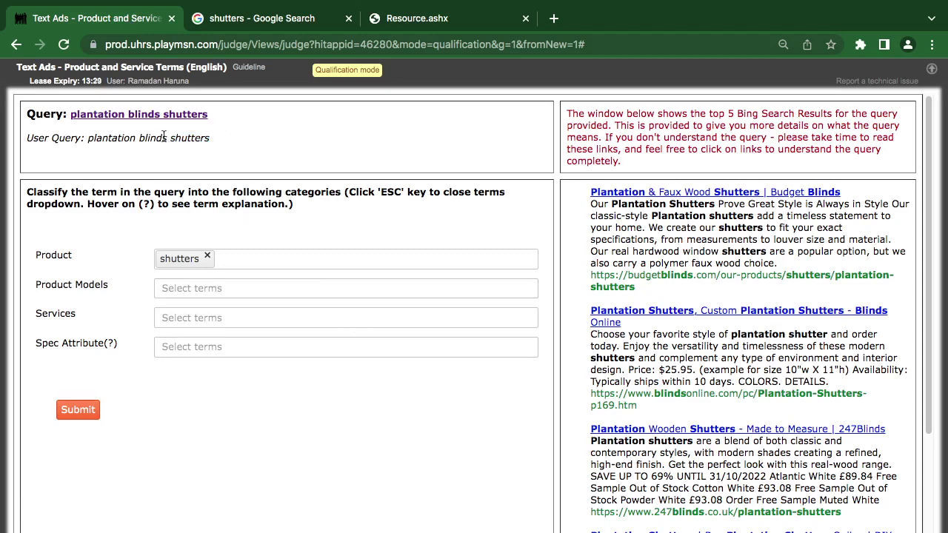
pyautogui.moveTo(166, 136); pyautogui.dragTo(141, 135)
pyautogui.rightClick(140, 135)
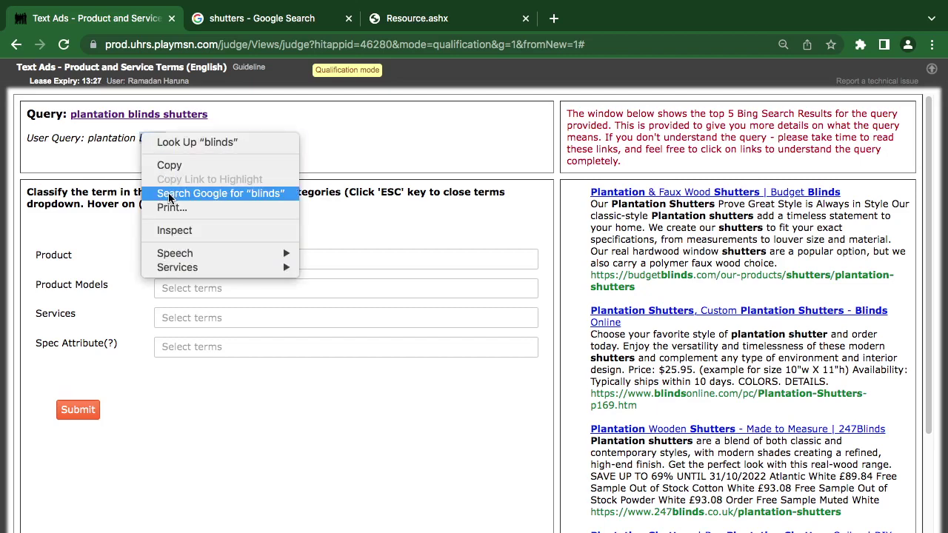
pyautogui.click(212, 194)
pyautogui.scroll(-7, 200, 398)
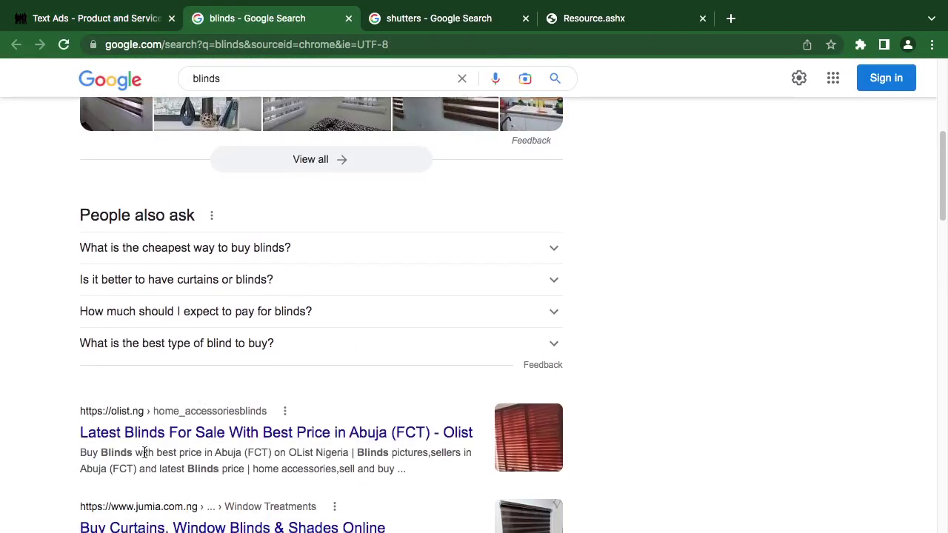
pyautogui.scroll(-1, 141, 450)
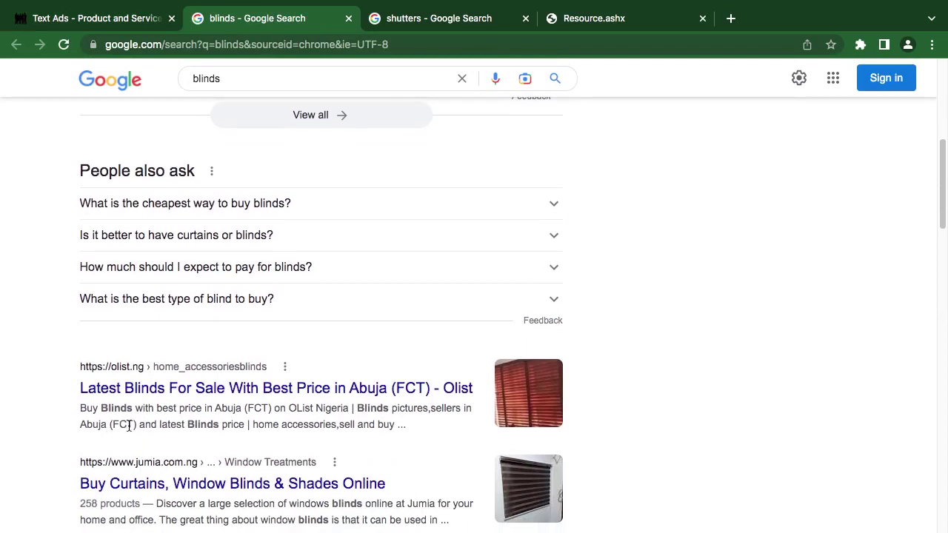
pyautogui.scroll(-3, 131, 469)
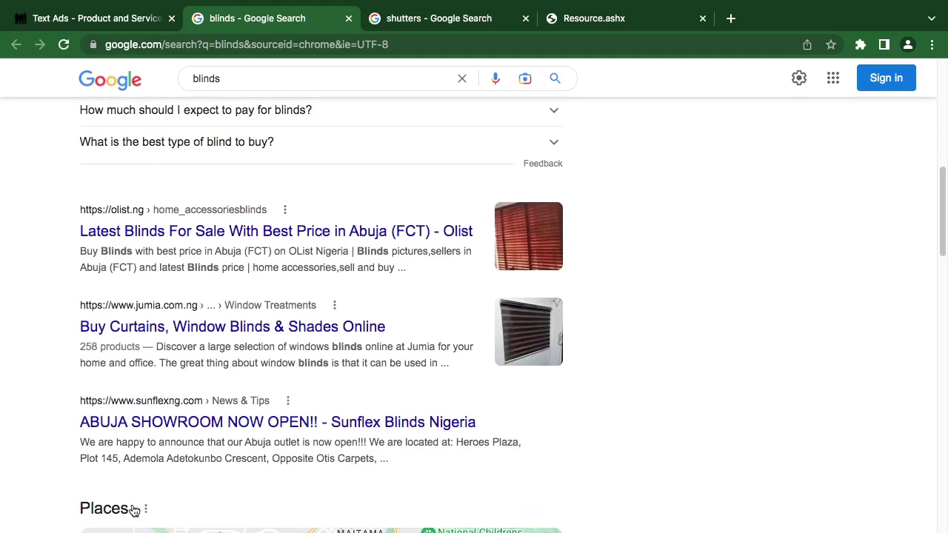
pyautogui.click(347, 19)
pyautogui.click(347, 19)
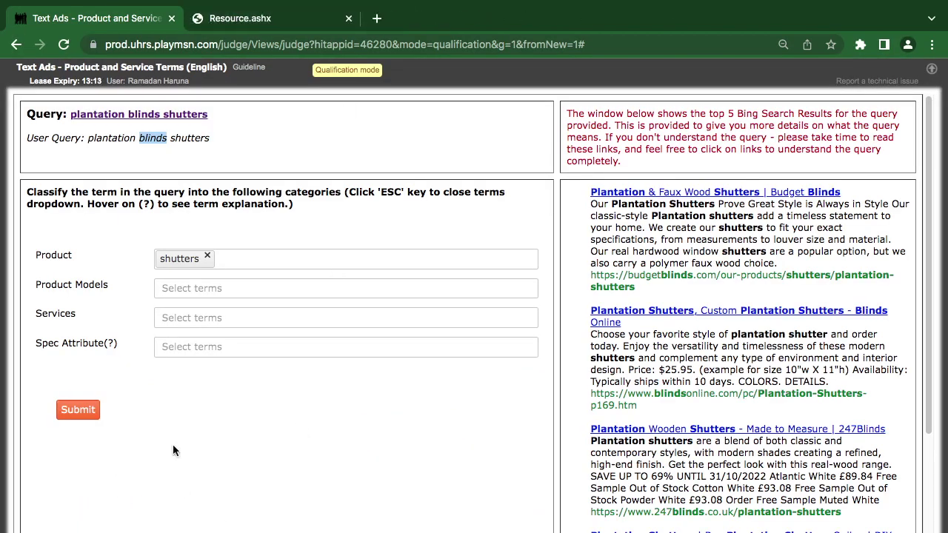
# - Classify "blinds" as Spec Attribute for the plantation blinds shutters query, submit the answer and move on to the next query
pyautogui.click(194, 348)
pyautogui.click(186, 386)
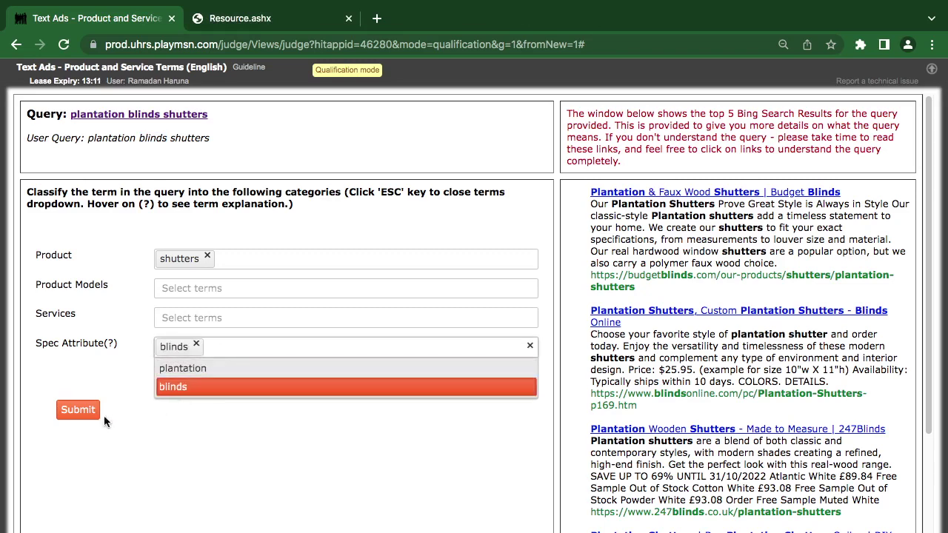
pyautogui.click(70, 408)
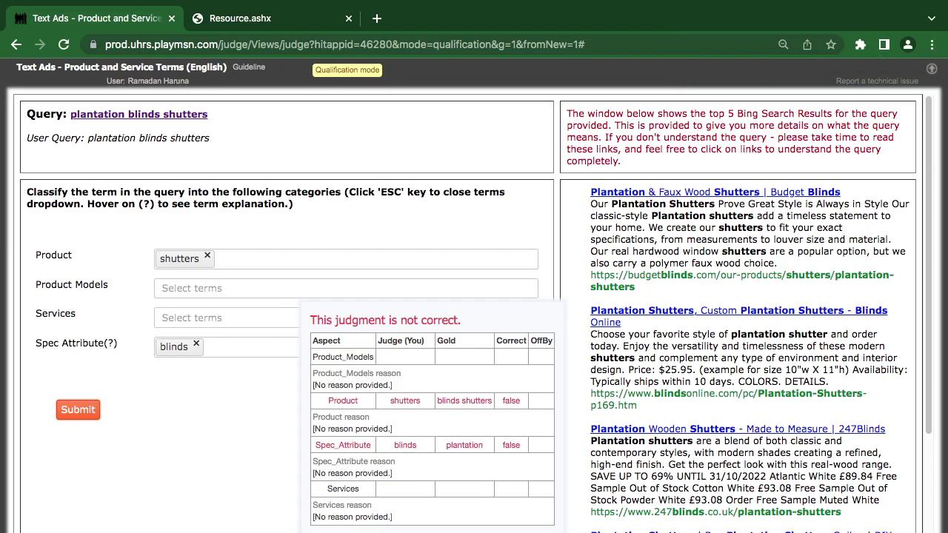
pyautogui.click(78, 410)
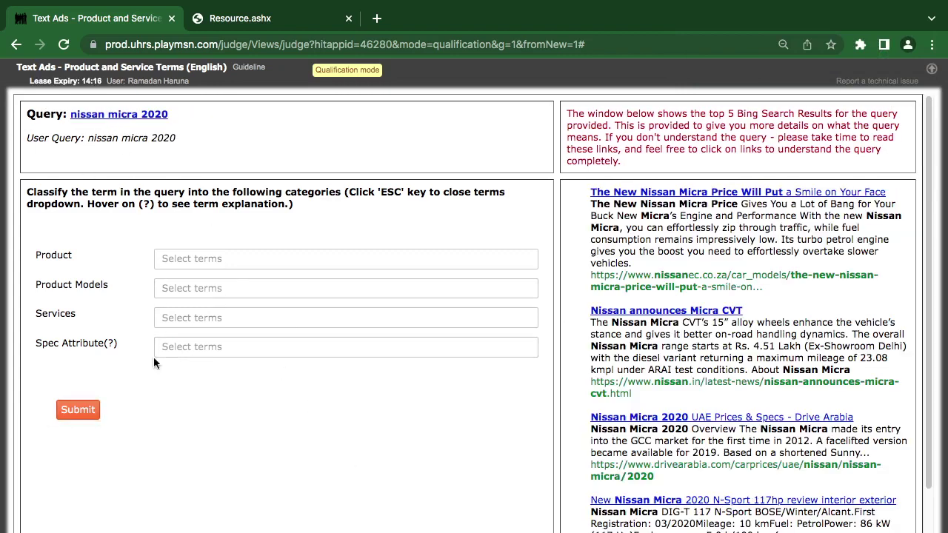
# - Classify "micra" as Product Models and "2020" as Spec Attribute for the nissan micra 2020 query, submit the answer and dismiss the feedback
pyautogui.click(215, 288)
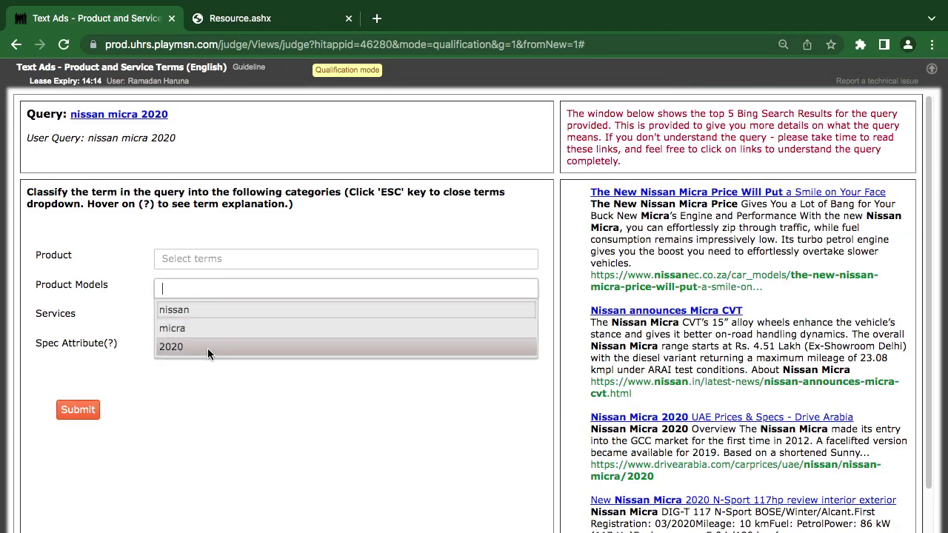
pyautogui.click(207, 346)
pyautogui.click(205, 335)
pyautogui.click(202, 345)
pyautogui.click(184, 345)
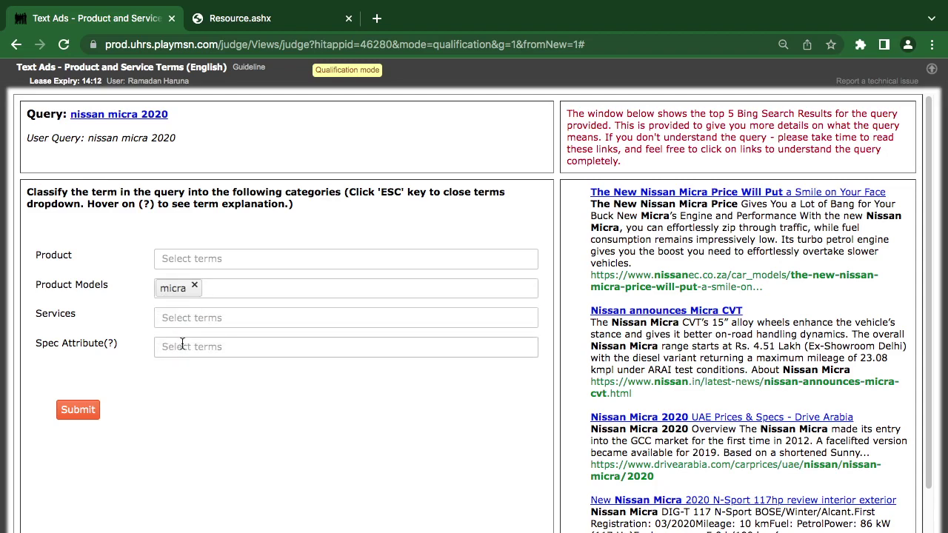
pyautogui.click(189, 387)
pyautogui.click(77, 409)
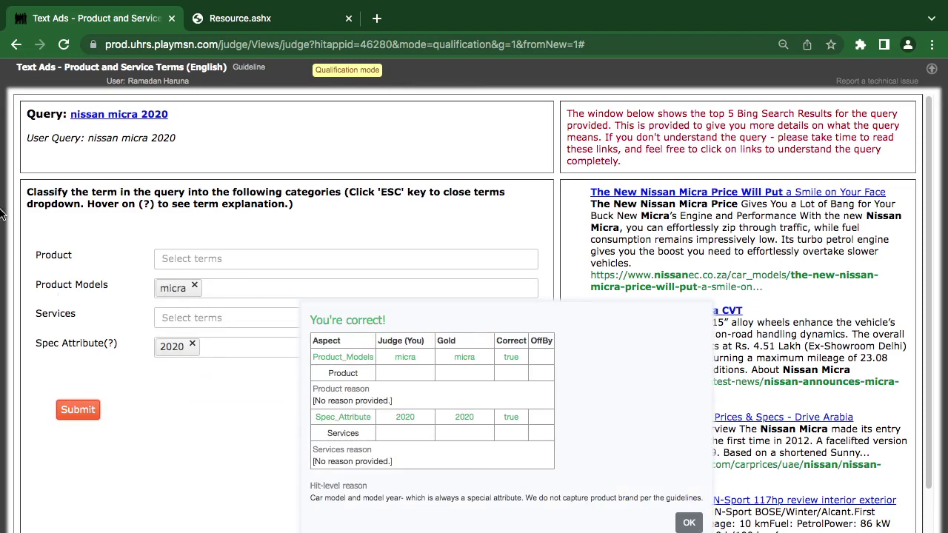
pyautogui.click(687, 523)
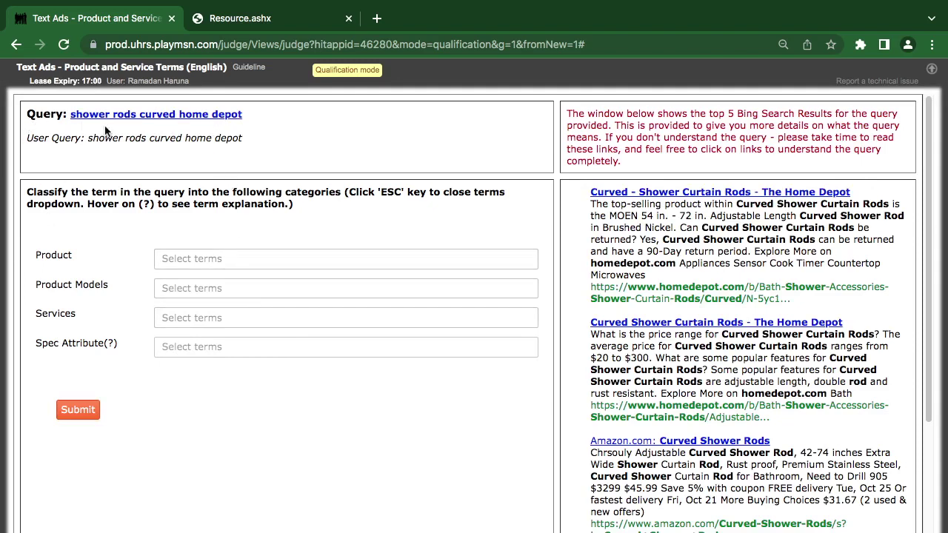
# - Check the Bing results for the shower rods curved home depot query, then classify "shower" and "rods" as Product
pyautogui.click(165, 116)
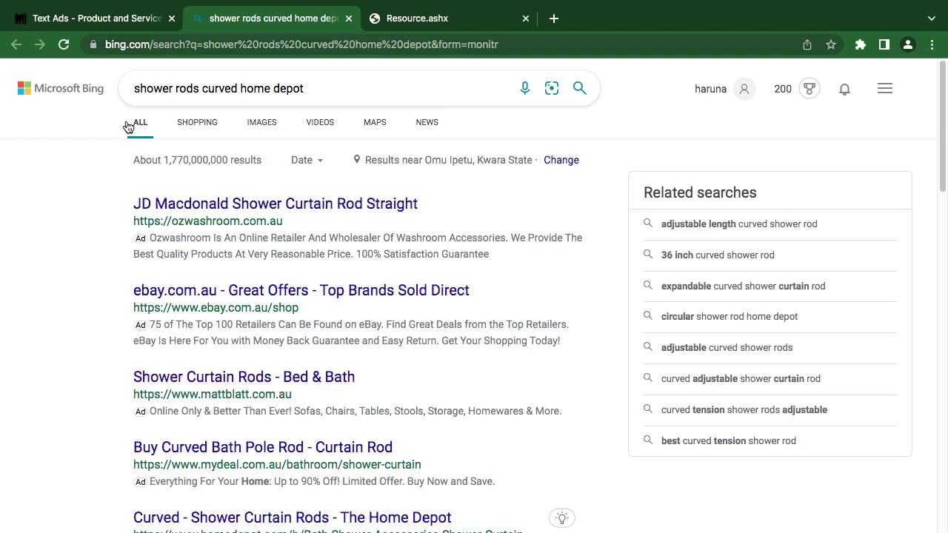
pyautogui.click(135, 18)
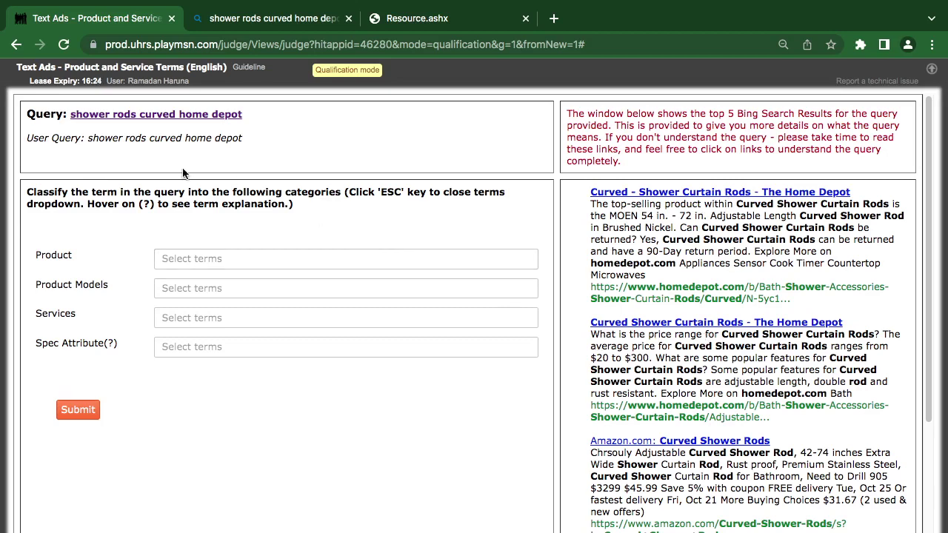
pyautogui.click(201, 256)
pyautogui.click(196, 279)
pyautogui.click(187, 297)
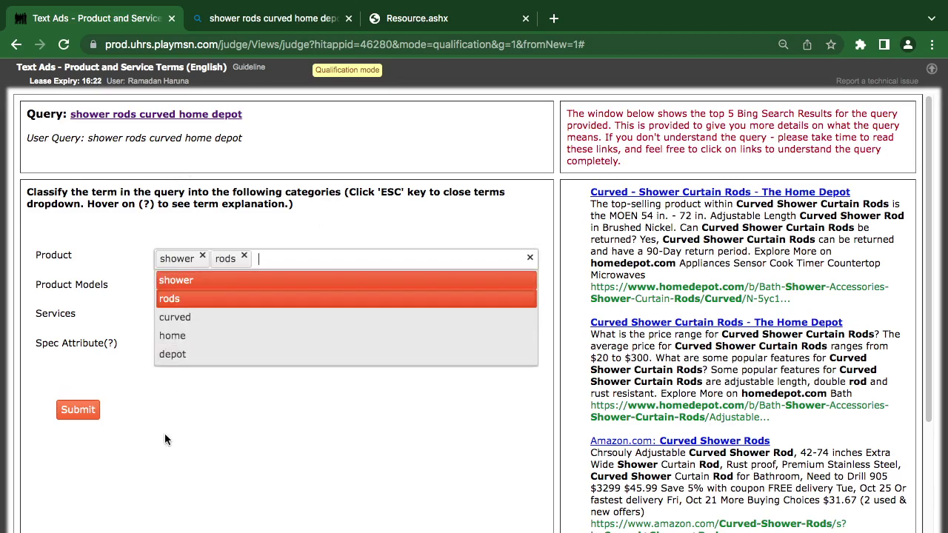
pyautogui.press('Escape')
# - Classify "curved" as Spec Attribute for the shower rods query, submit the answer and dismiss the feedback
pyautogui.click(187, 346)
pyautogui.press('Return')
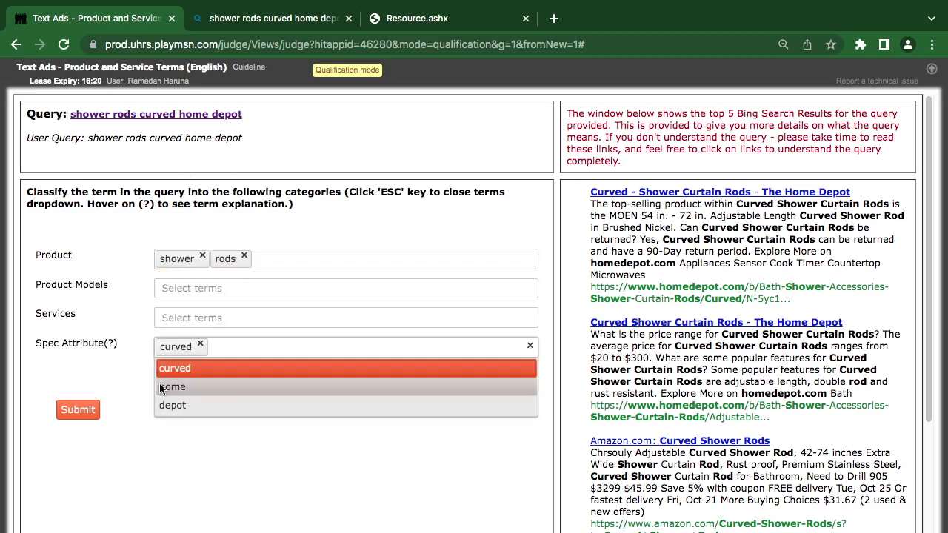
pyautogui.click(77, 409)
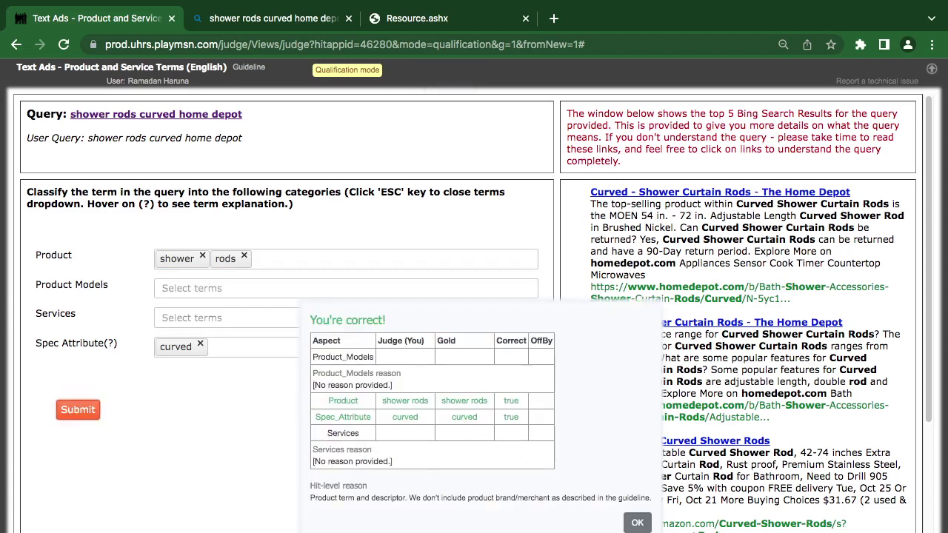
pyautogui.click(638, 522)
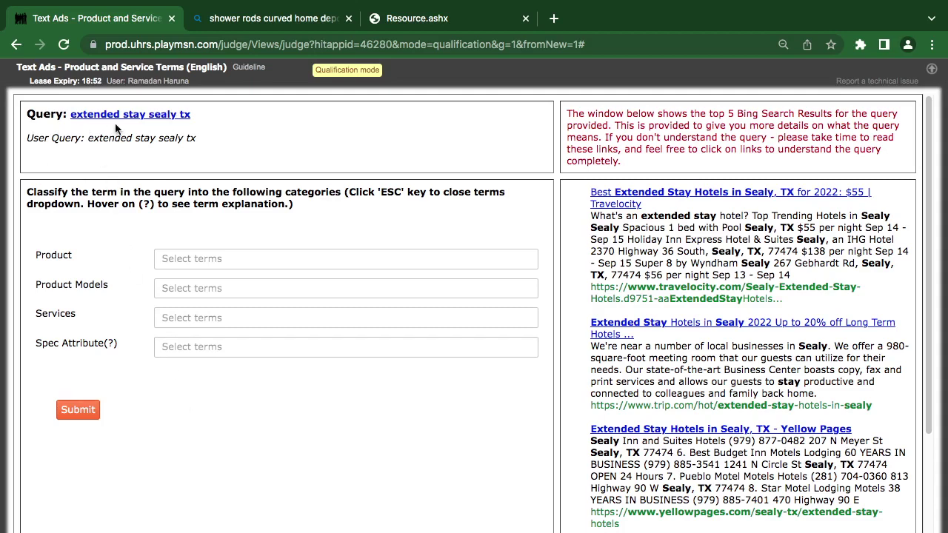
# - Classify "extended" and "stay" as Services for the extended stay sealy tx query
pyautogui.click(238, 317)
pyautogui.click(192, 344)
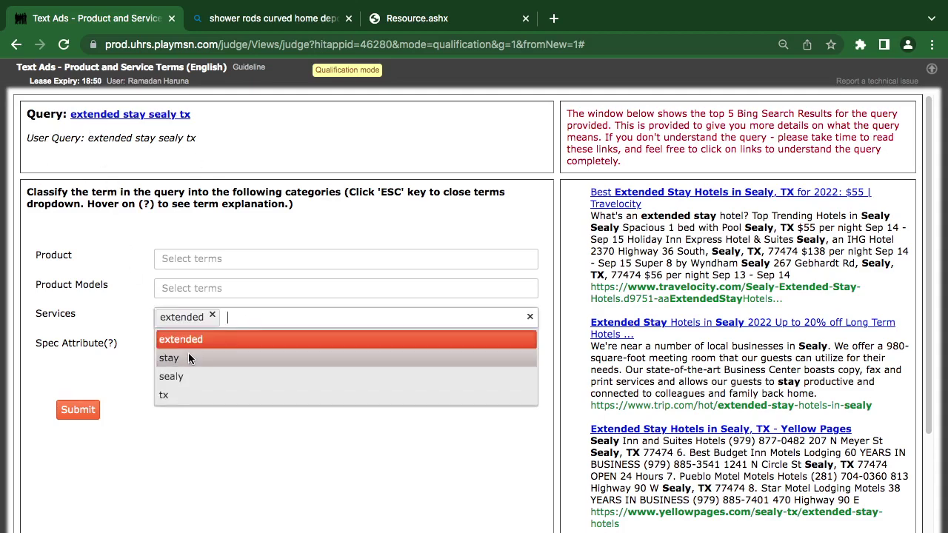
pyautogui.click(188, 354)
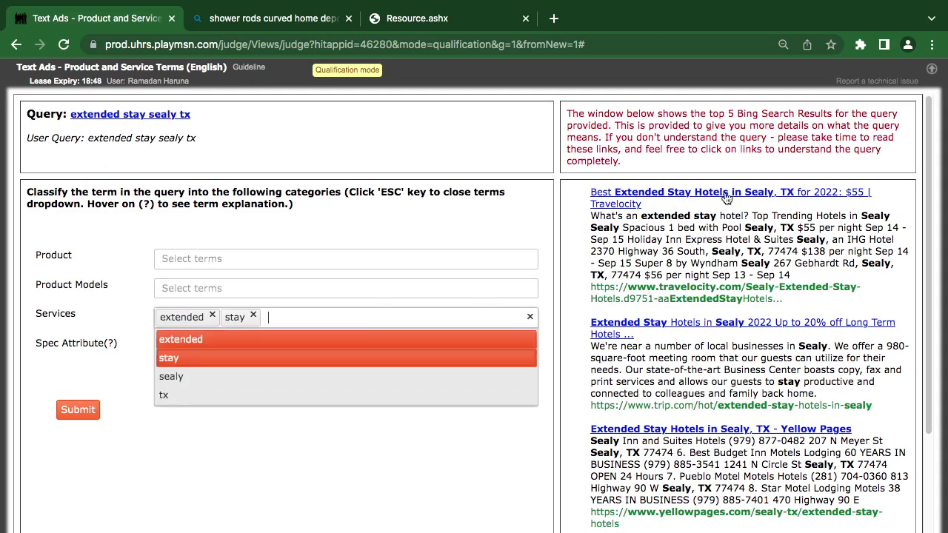
# - Submit the extended stay sealy tx answer, close the shower rods search results and dismiss the feedback
pyautogui.press('Escape')
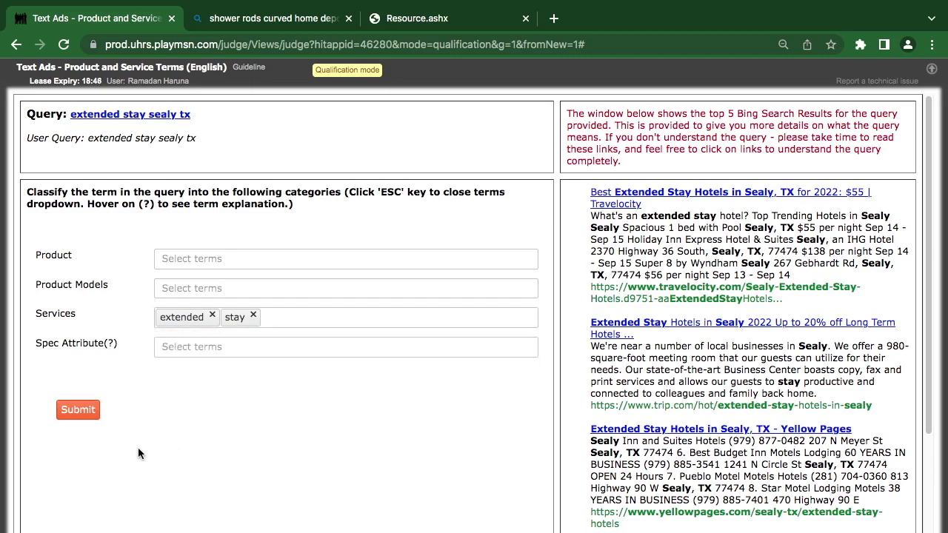
pyautogui.click(95, 408)
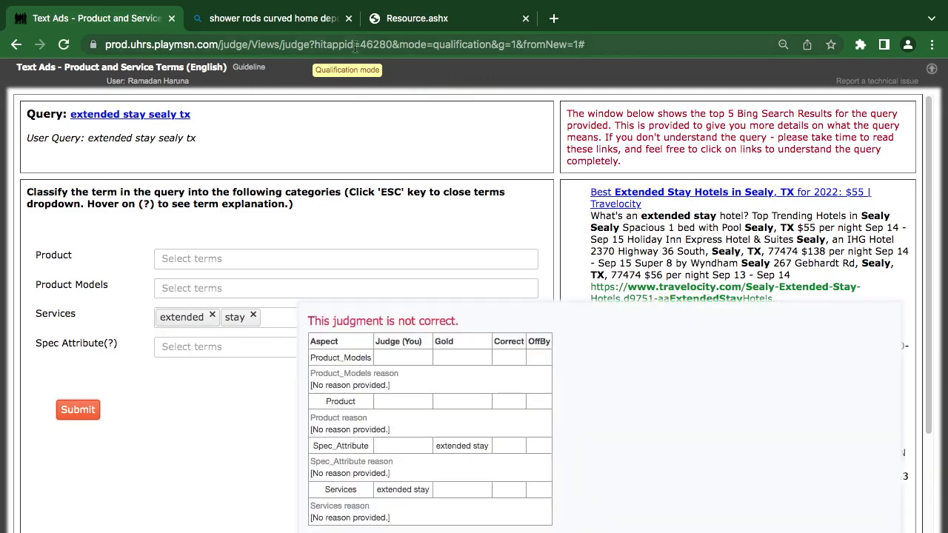
pyautogui.click(348, 18)
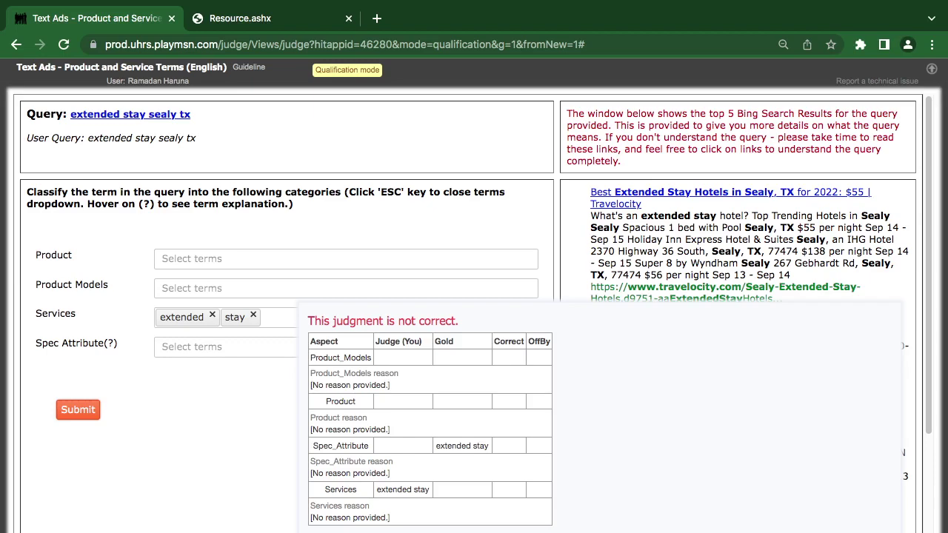
pyautogui.click(78, 409)
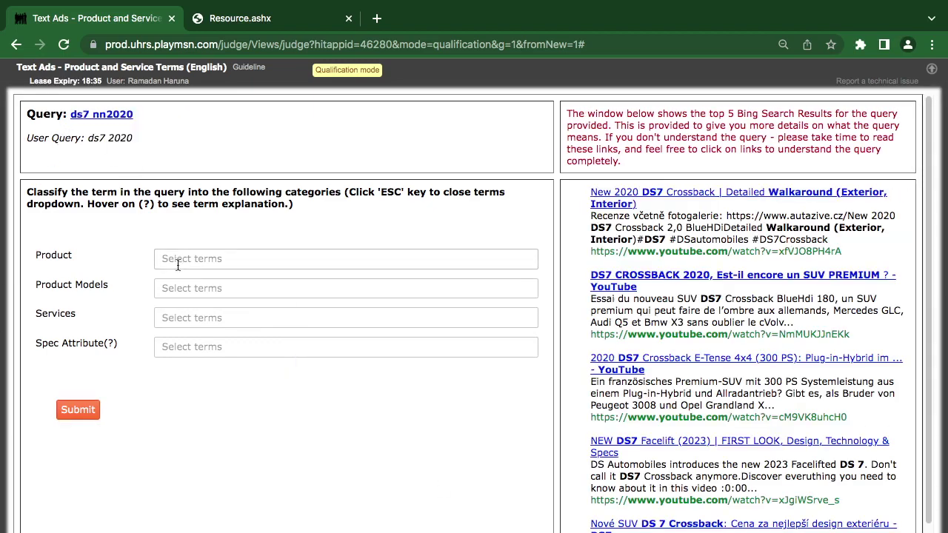
# - Classify "ds7" as Product Models for the ds7 nn2020 query
pyautogui.click(179, 290)
pyautogui.click(180, 311)
pyautogui.press('Escape')
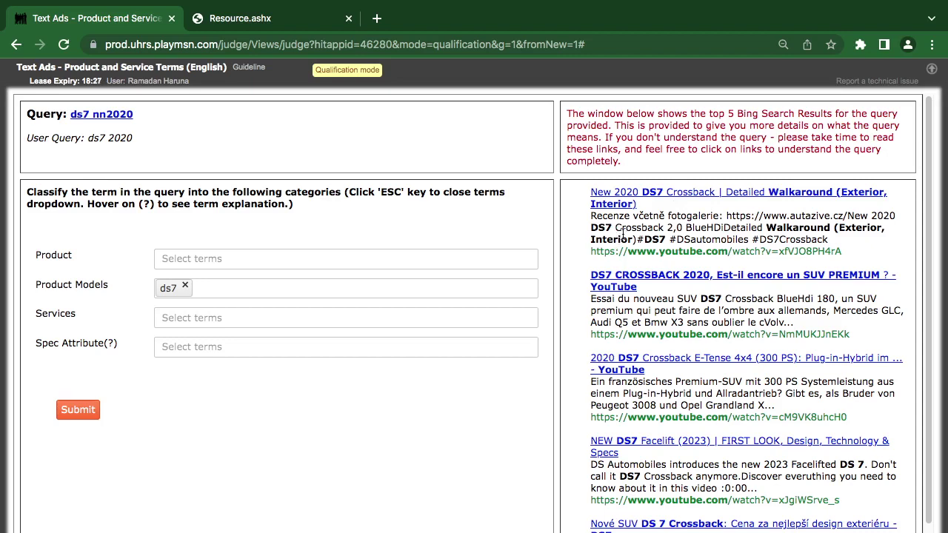
# - Check the Bing results for the ds7 nn2020 query, then classify "nn2020" as Spec Attribute and submit the answer
pyautogui.moveTo(87, 345)
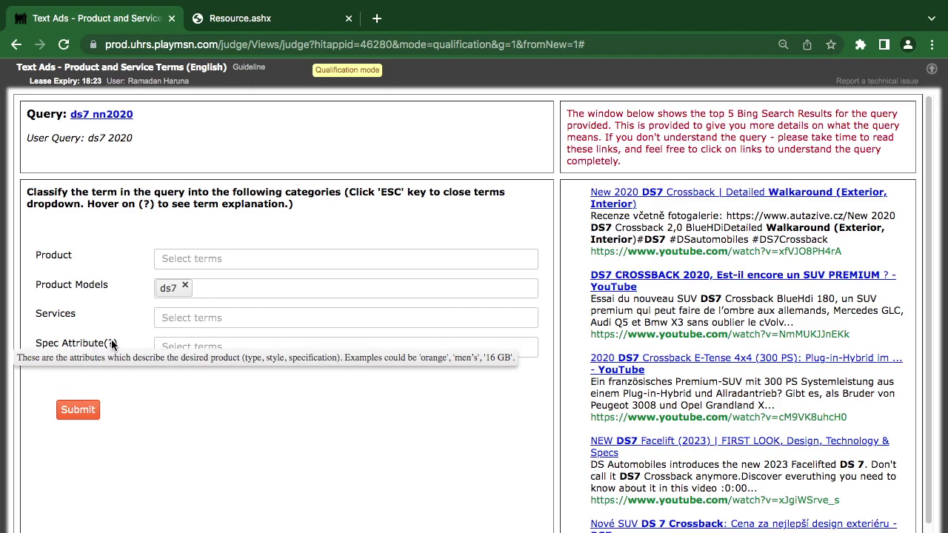
pyautogui.click(121, 115)
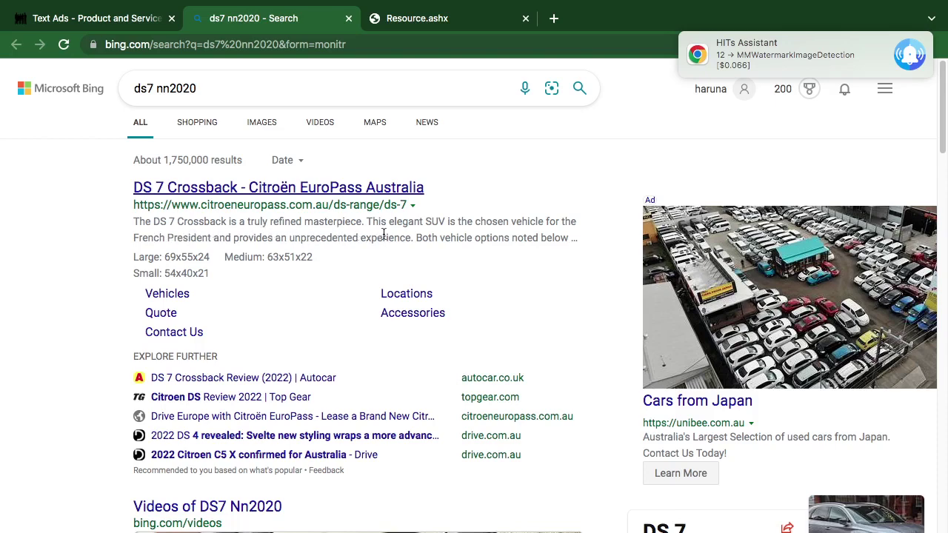
pyautogui.click(349, 18)
pyautogui.click(178, 349)
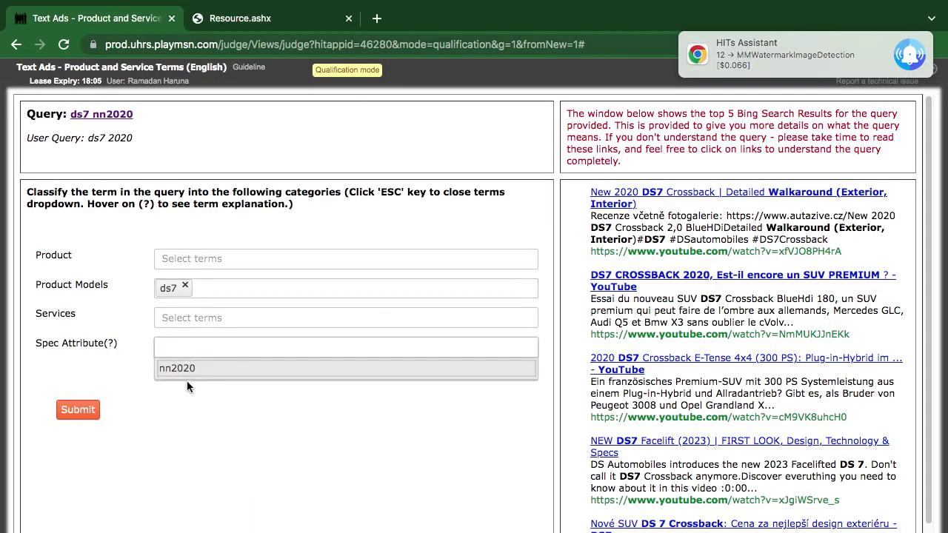
pyautogui.click(181, 370)
pyautogui.click(74, 411)
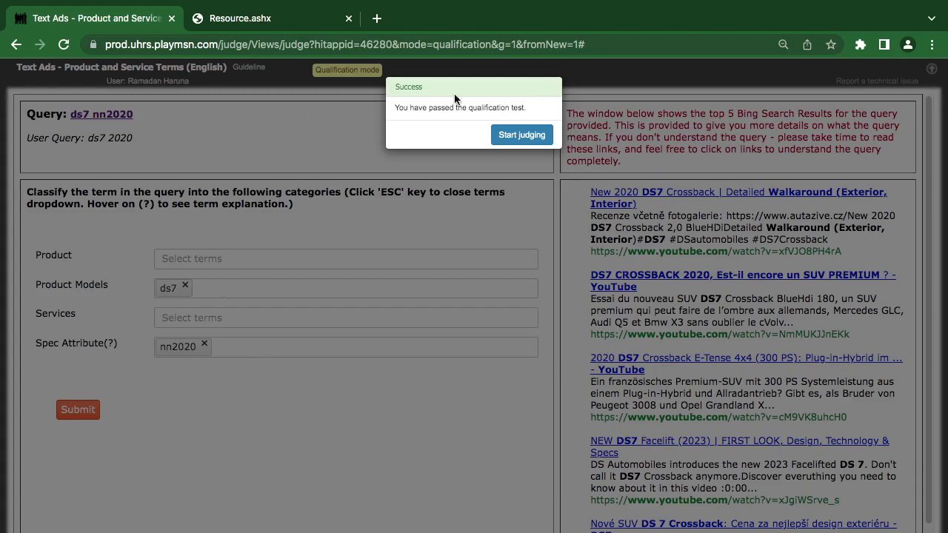
pyautogui.moveTo(613, 3)
pyautogui.click(641, 9)
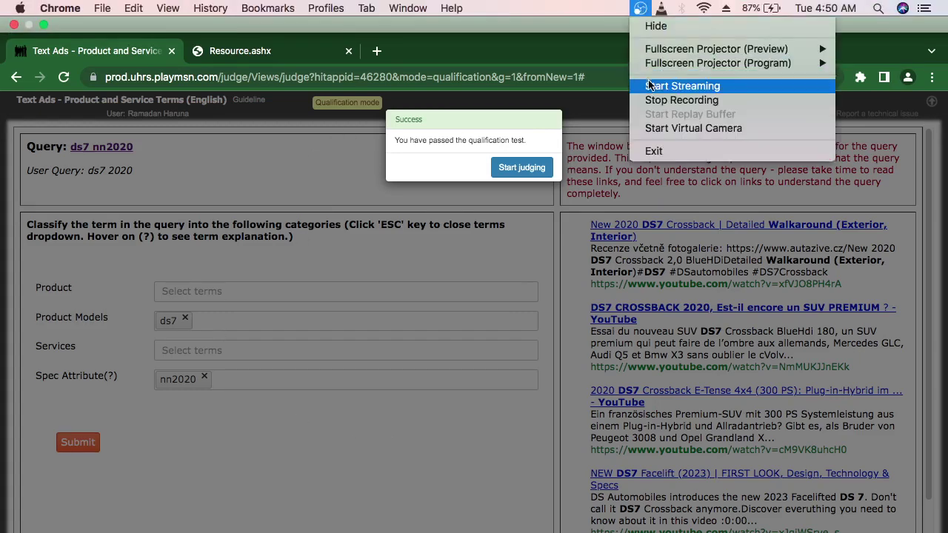